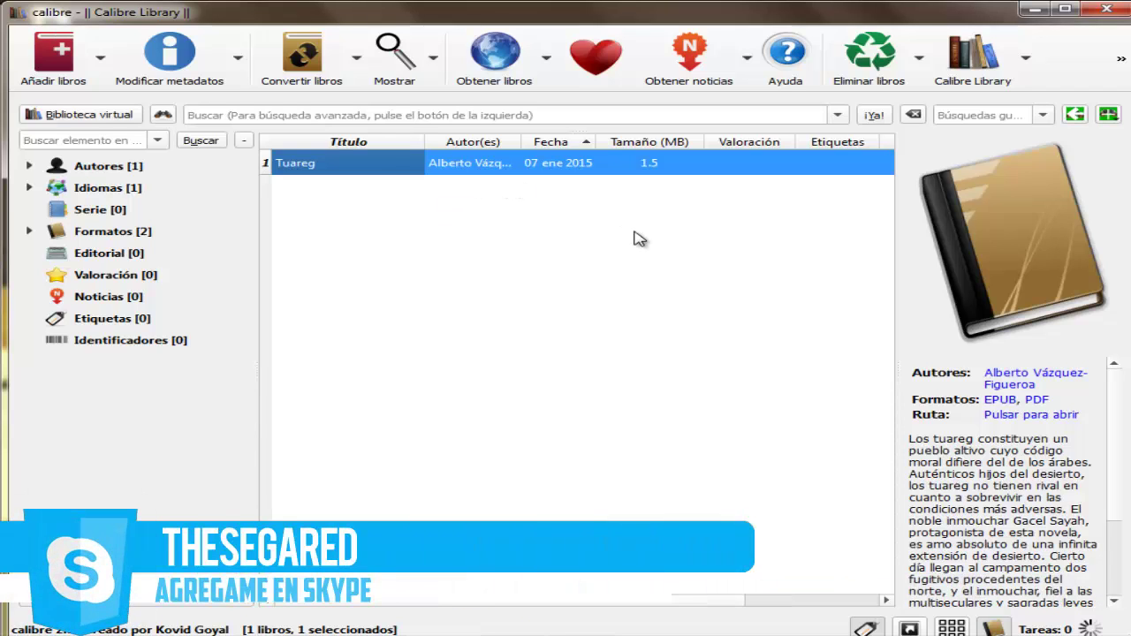
Paste the copied Libros en Epub folder onto the desktop and return to the calibre library
click(1036, 9)
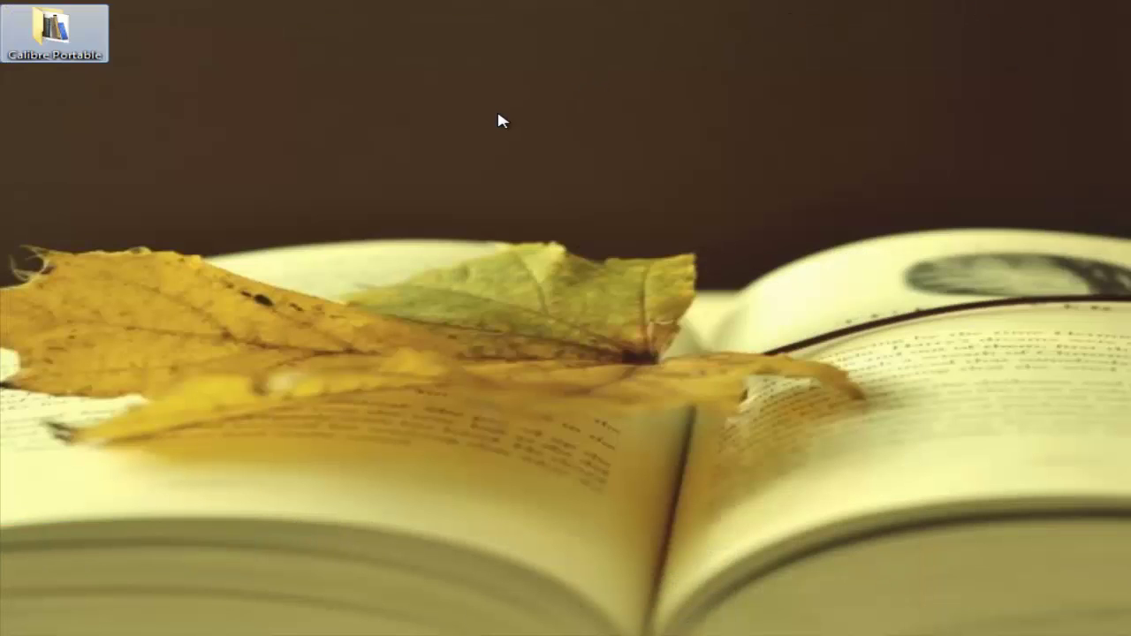
key(ctrl+v)
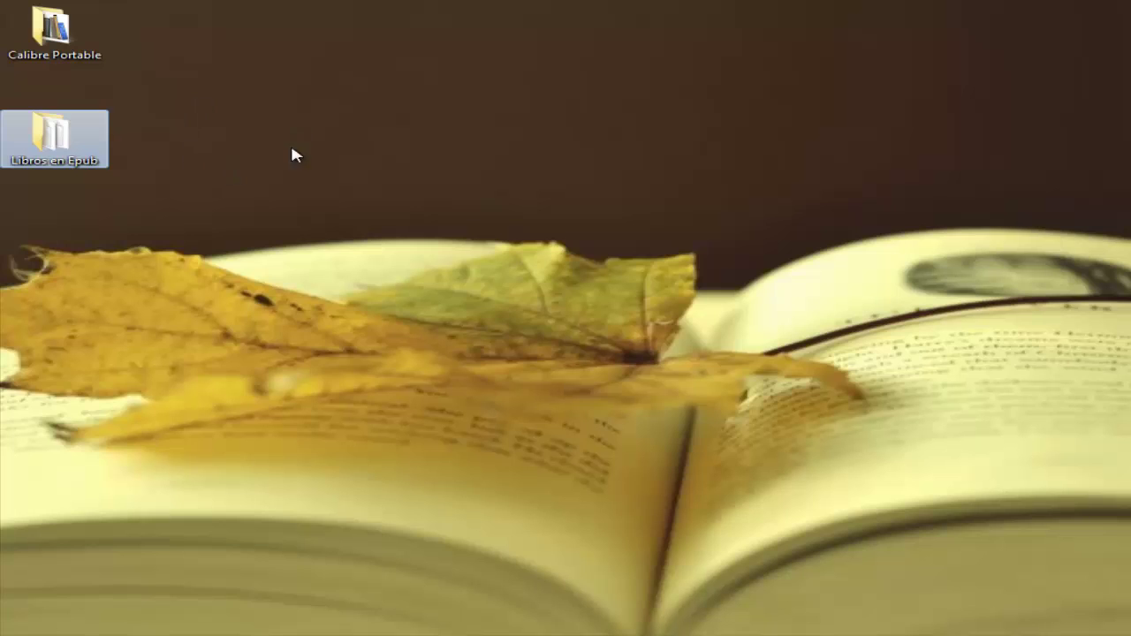
mouse_move(579, 632)
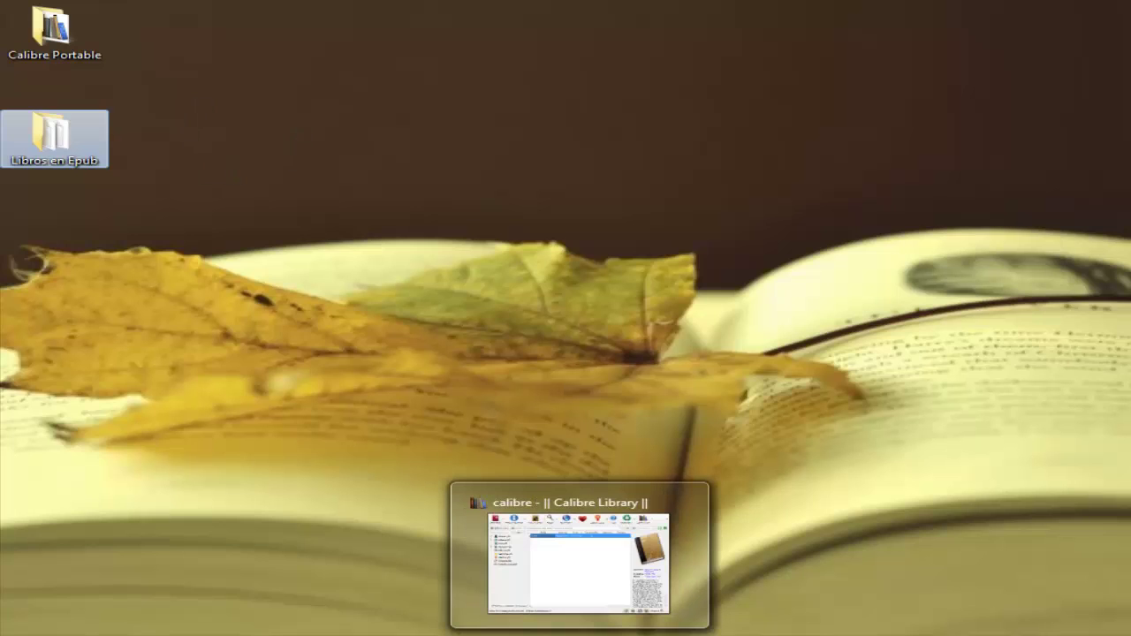
click(602, 586)
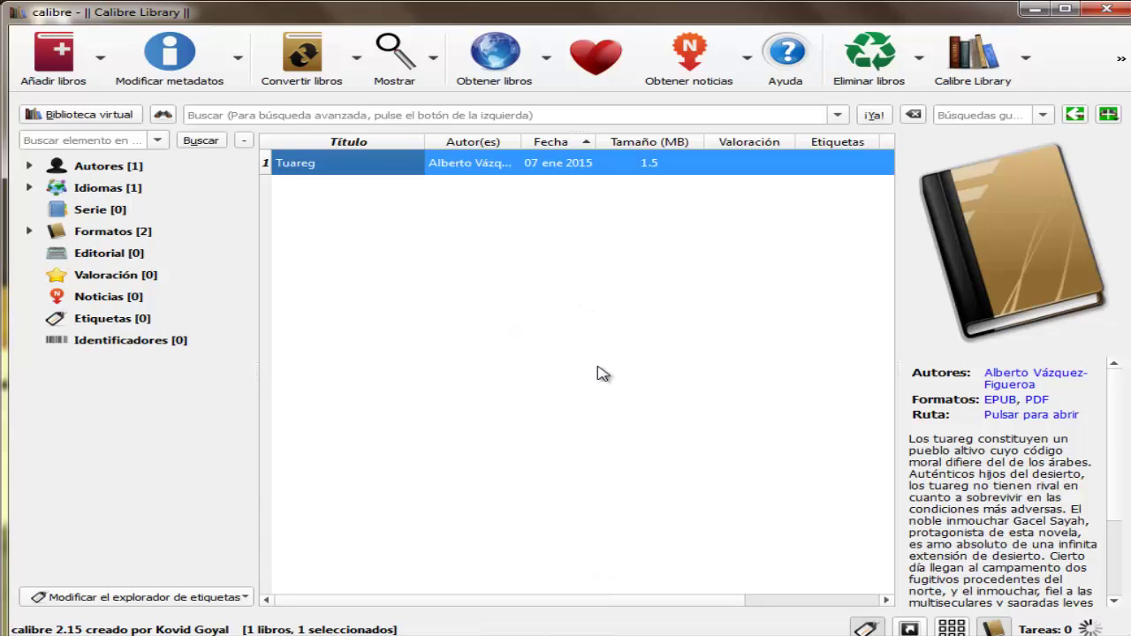
Add all five EPUB books from the desktop folder Libros en Epub to the library
click(99, 66)
click(77, 71)
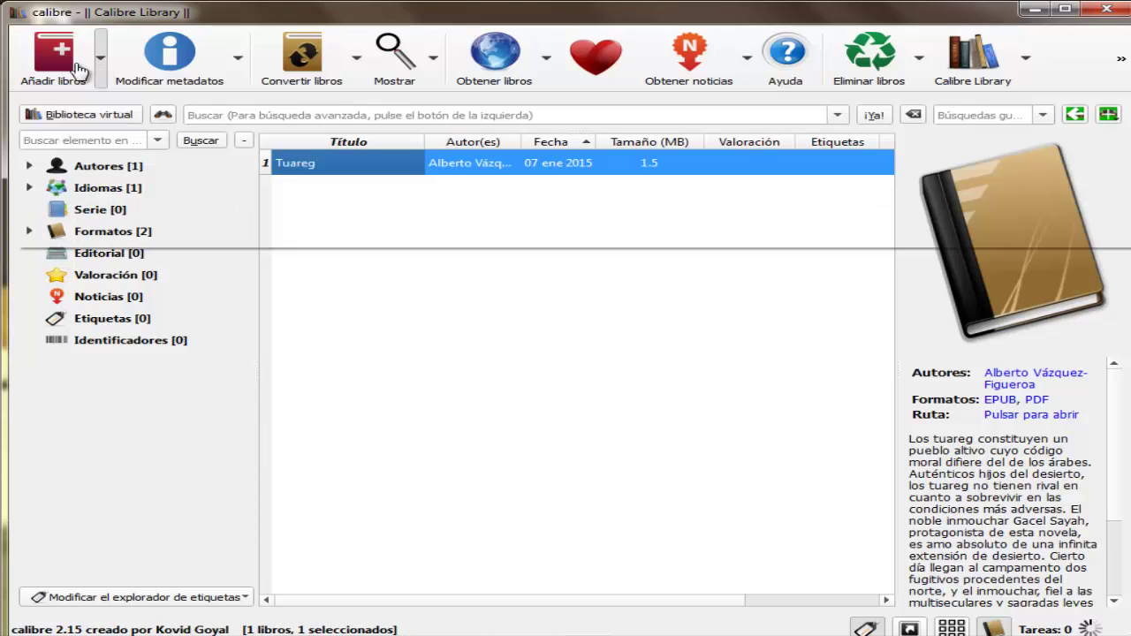
click(78, 84)
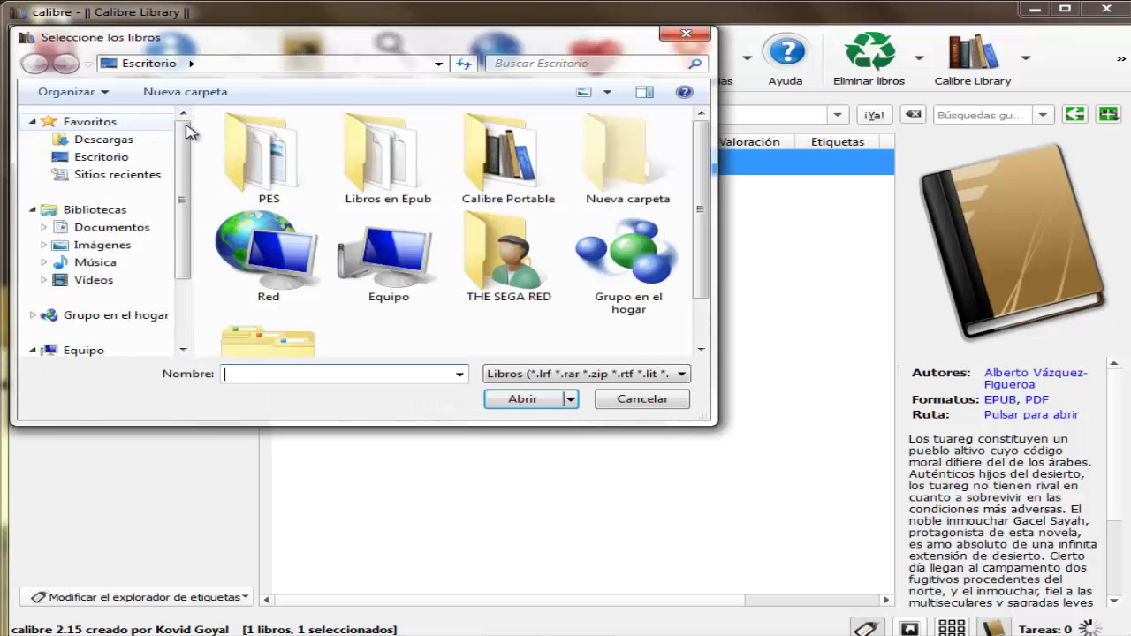
double_click(420, 179)
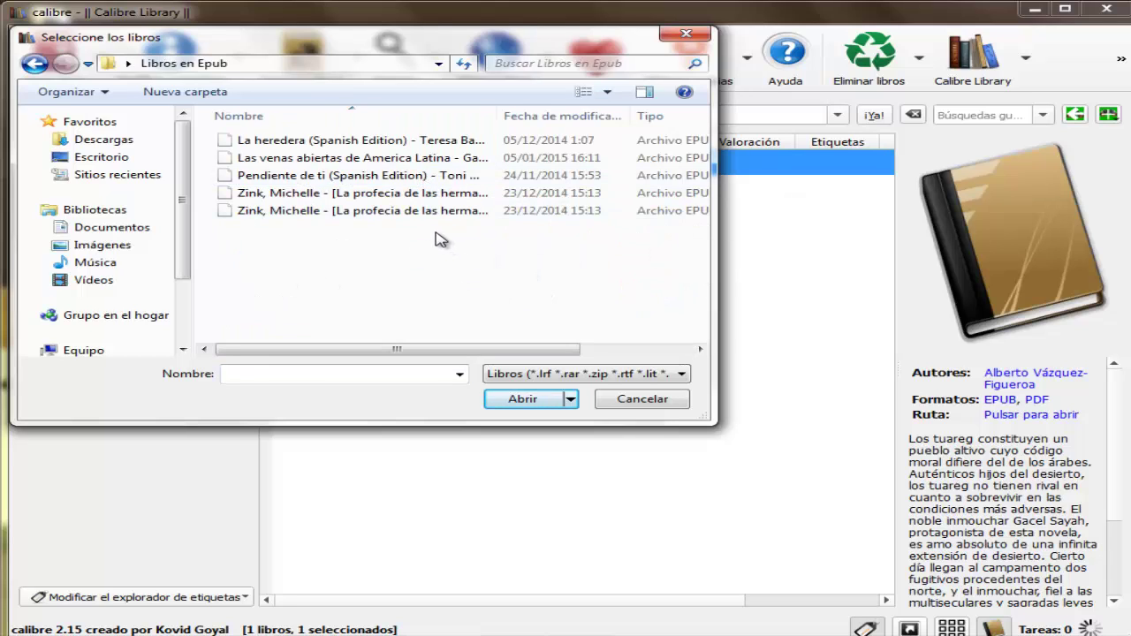
drag(452, 243, 380, 130)
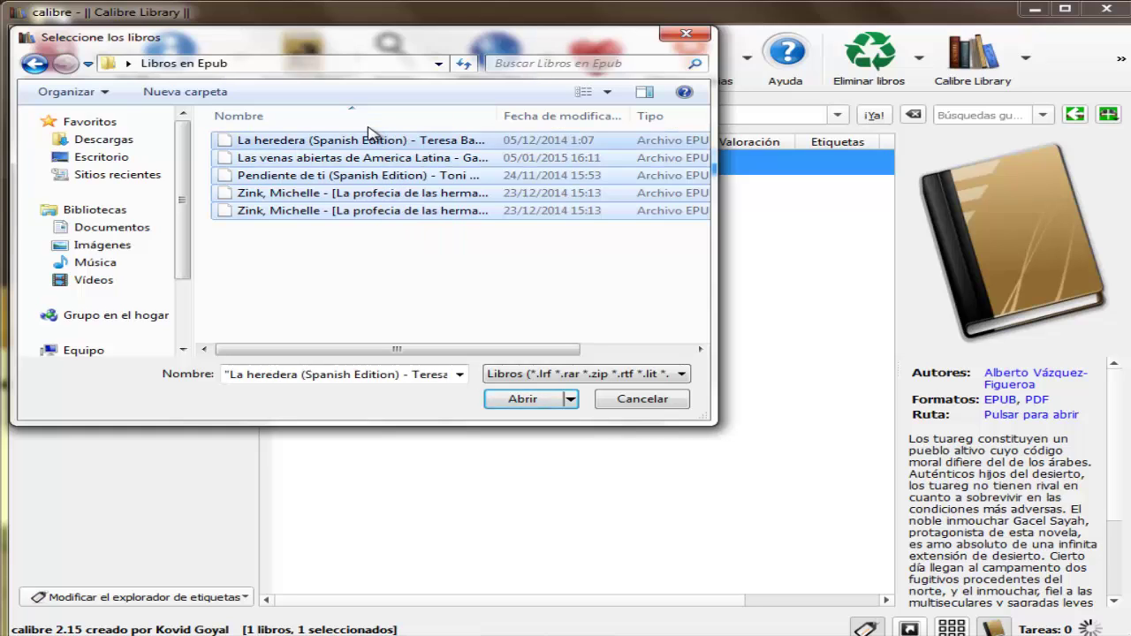
click(546, 401)
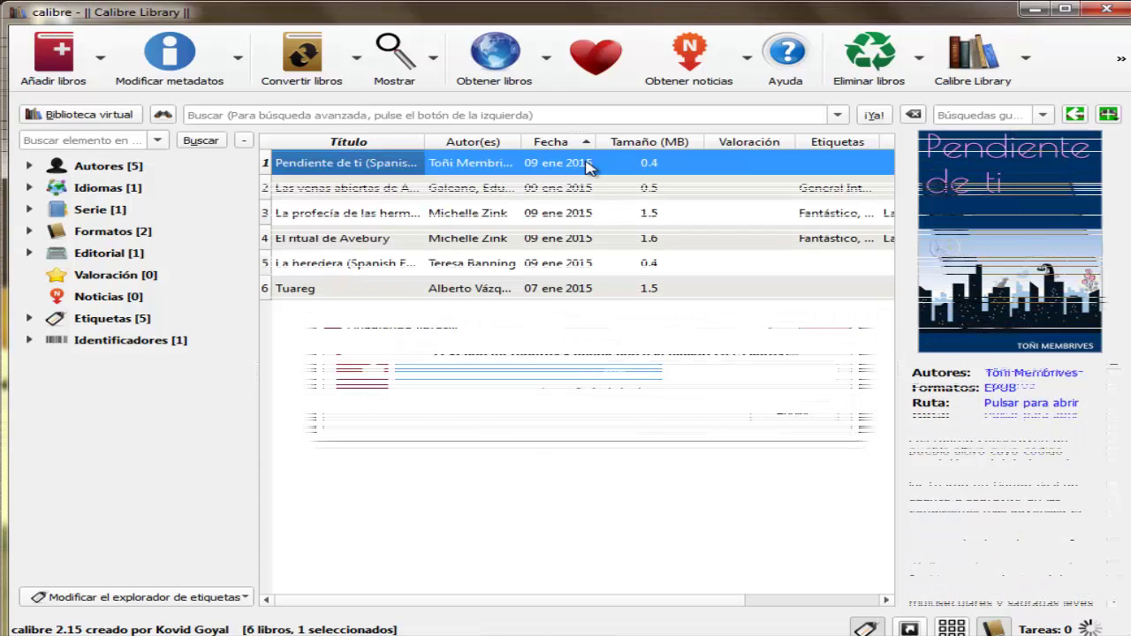
Look through the books in the library list to examine their covers and details
click(590, 198)
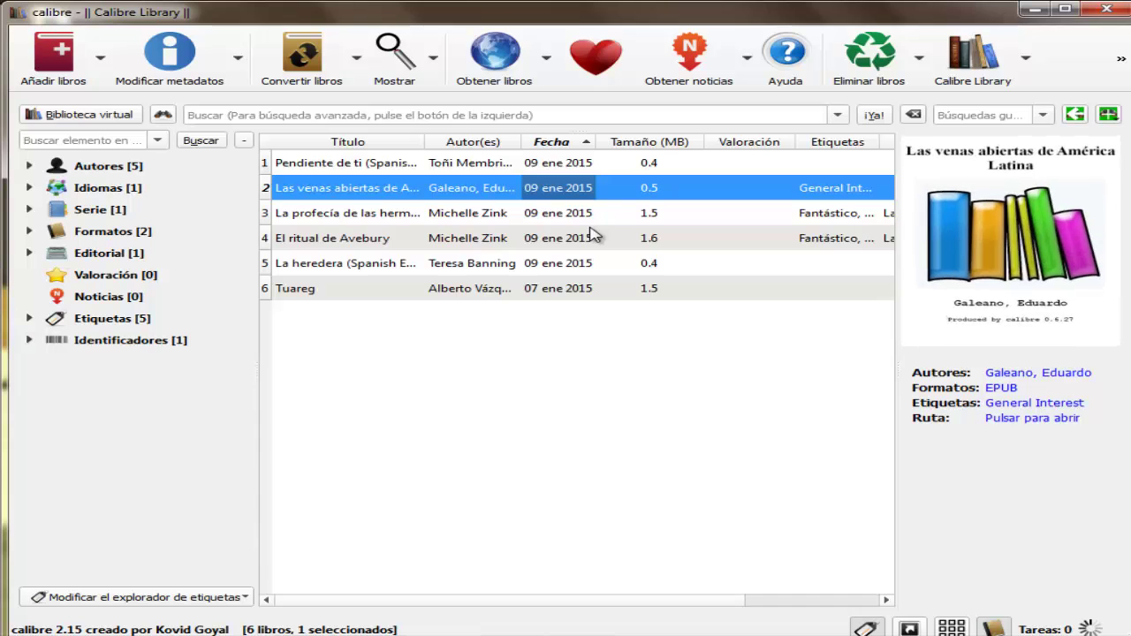
click(592, 235)
click(592, 261)
click(597, 286)
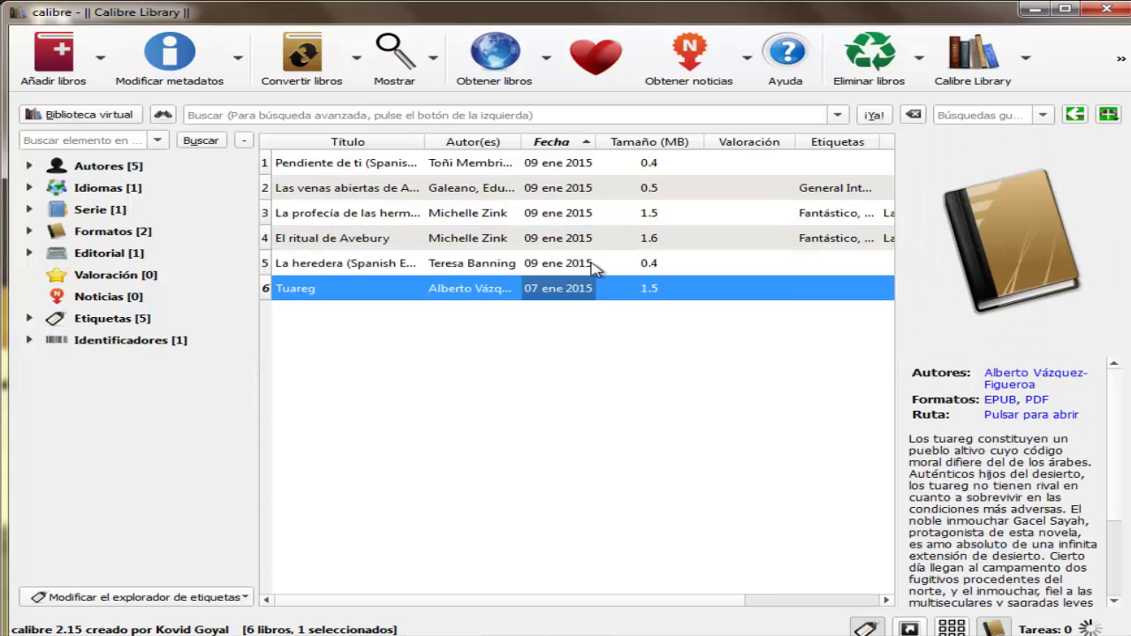
click(579, 203)
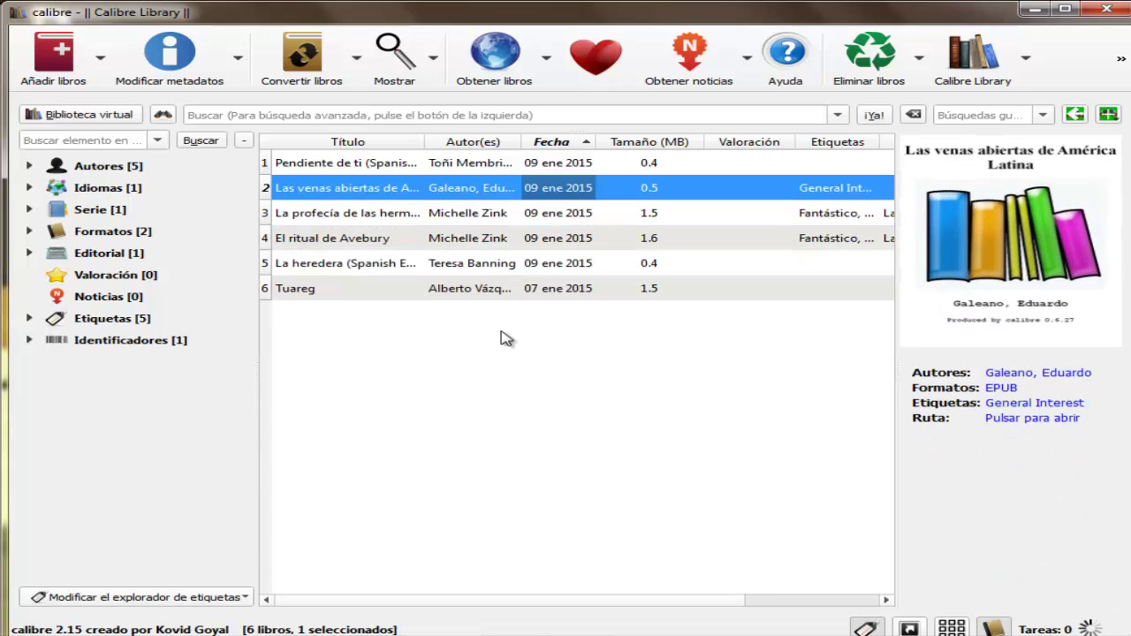
click(433, 298)
Select the five books from La heredera up to Pendiente de ti and open bulk conversion for them
click(392, 272)
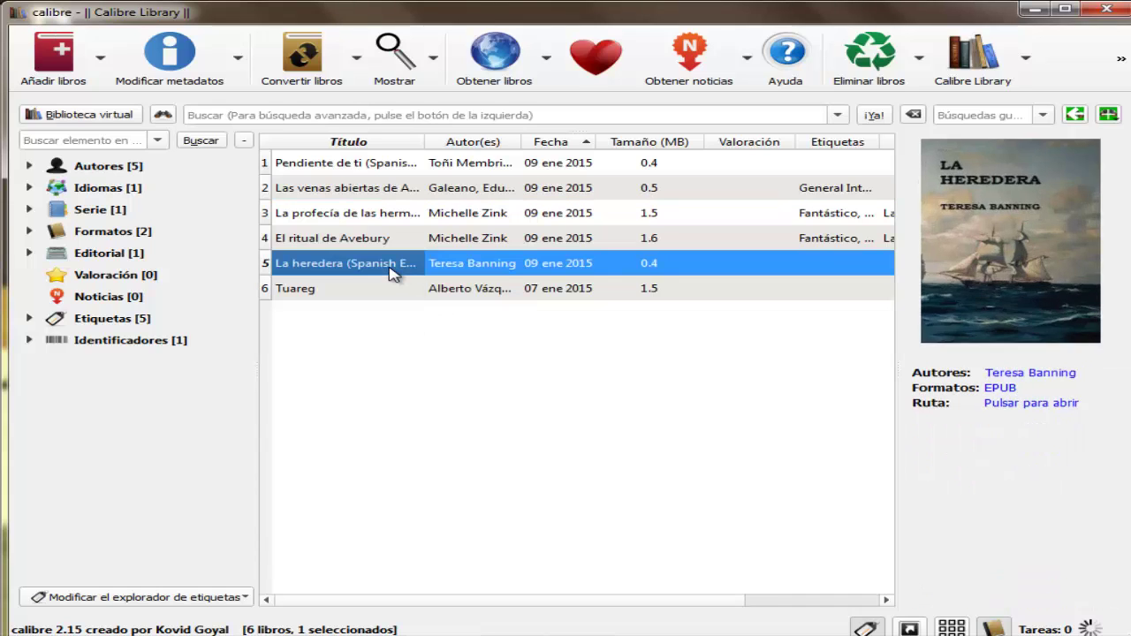
key(shift+Up)
key(shift+Up)
key(shift+Up)
key(shift+Up)
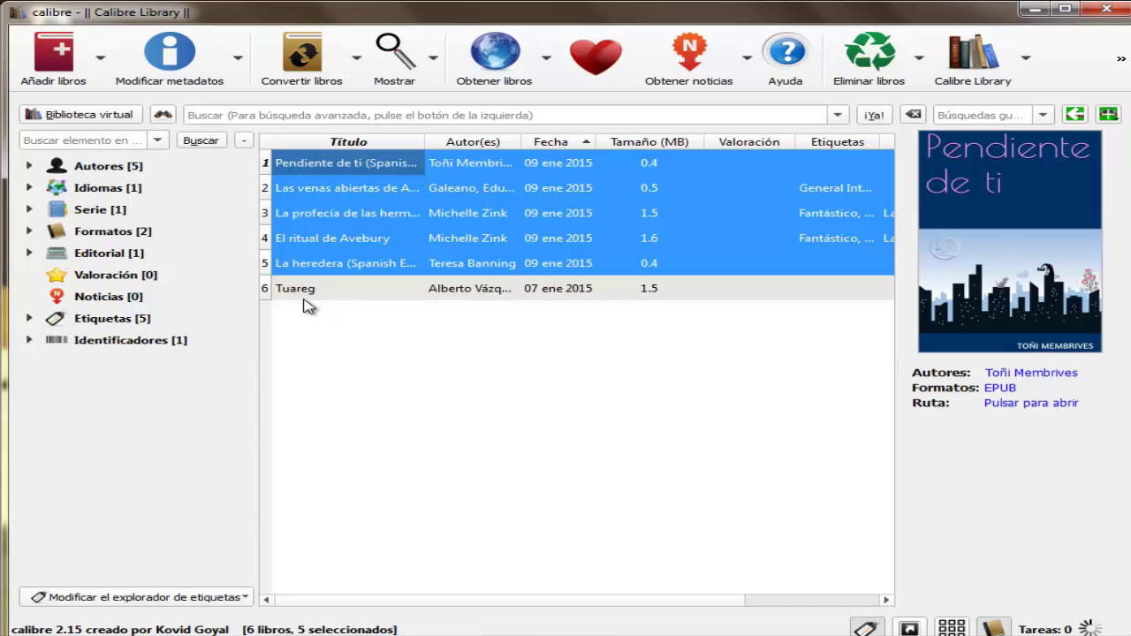
click(322, 64)
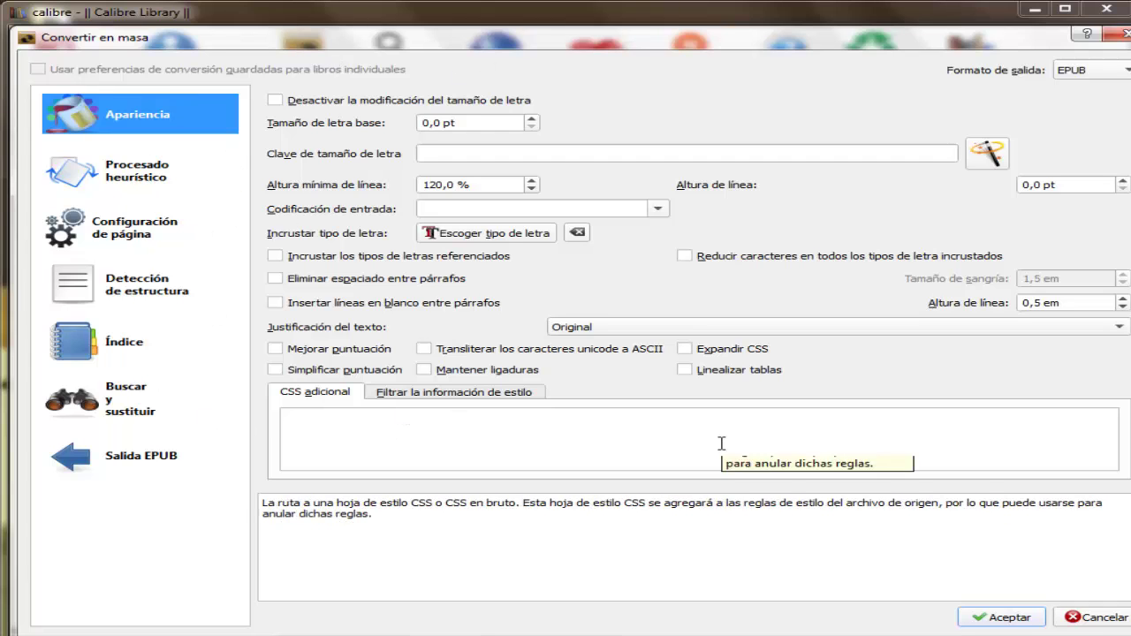
Set the bulk conversion's output format to PDF, start converting the five books and check the running jobs
click(145, 247)
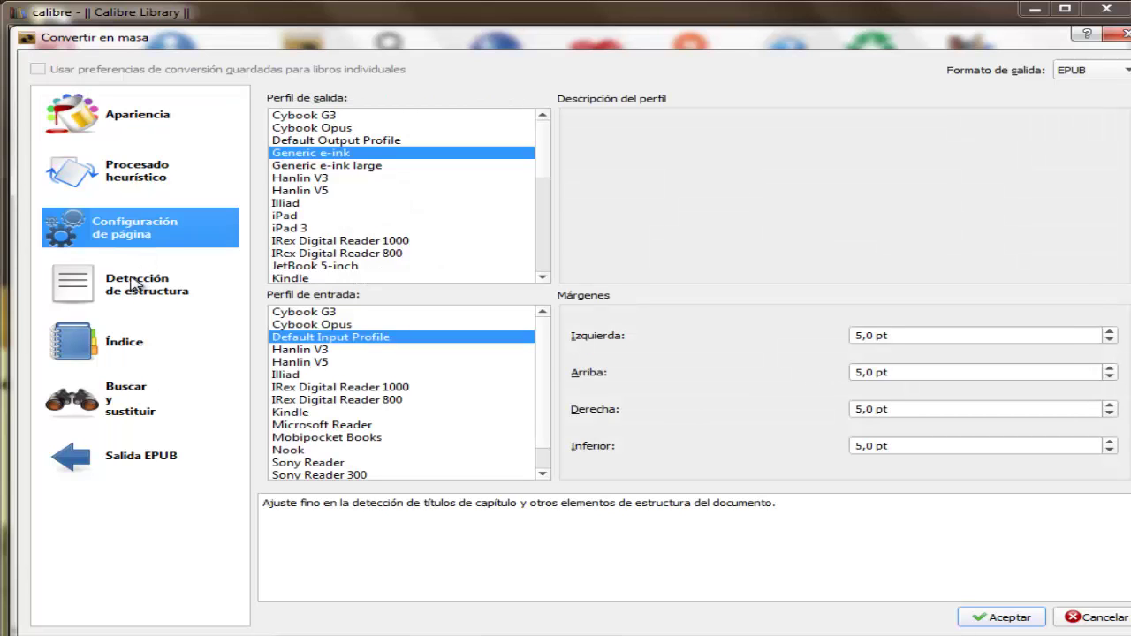
click(132, 283)
click(119, 105)
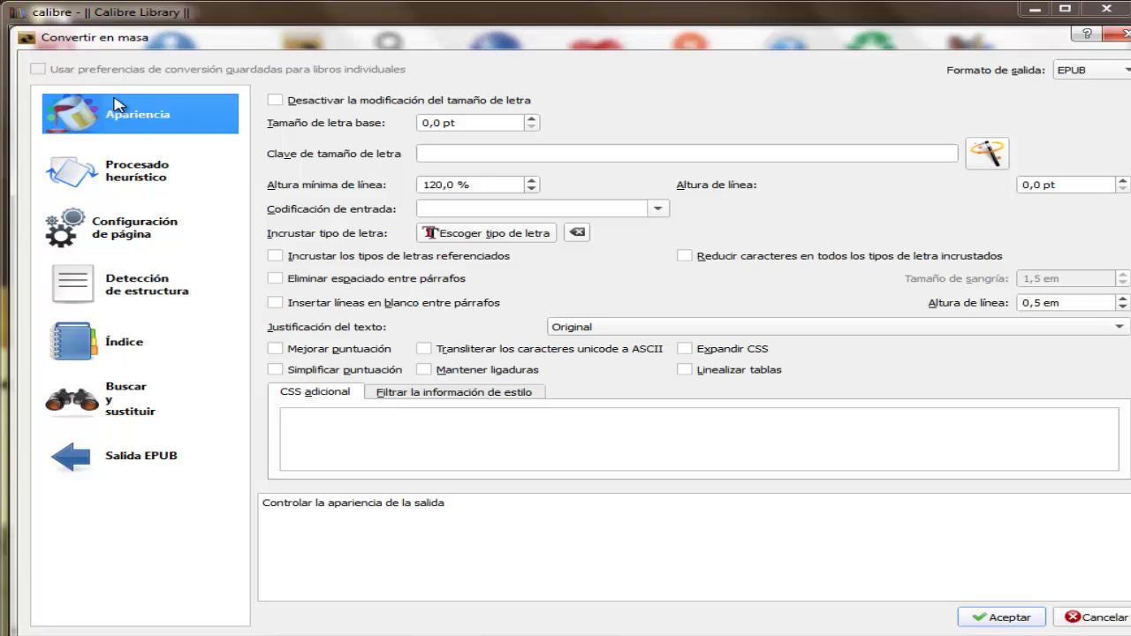
click(1079, 75)
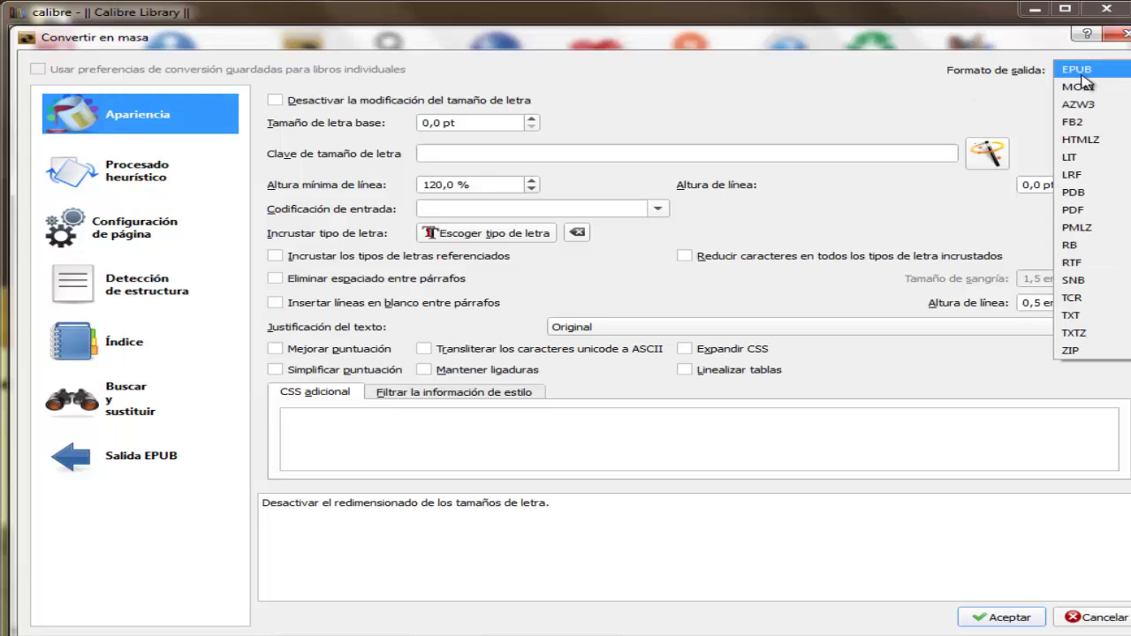
click(1092, 214)
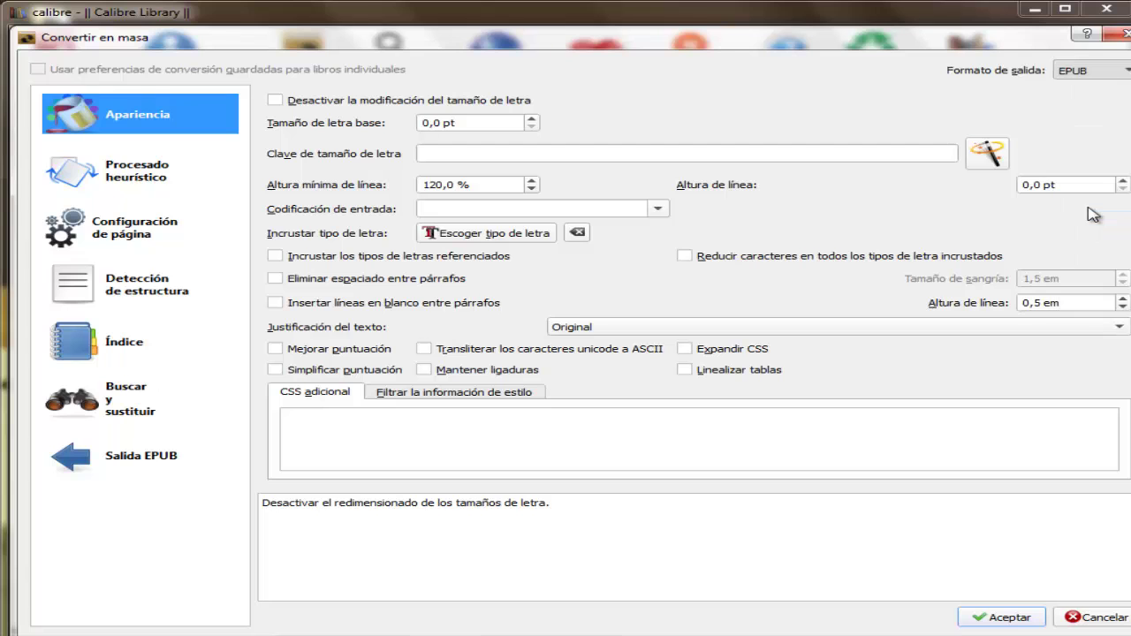
click(1007, 621)
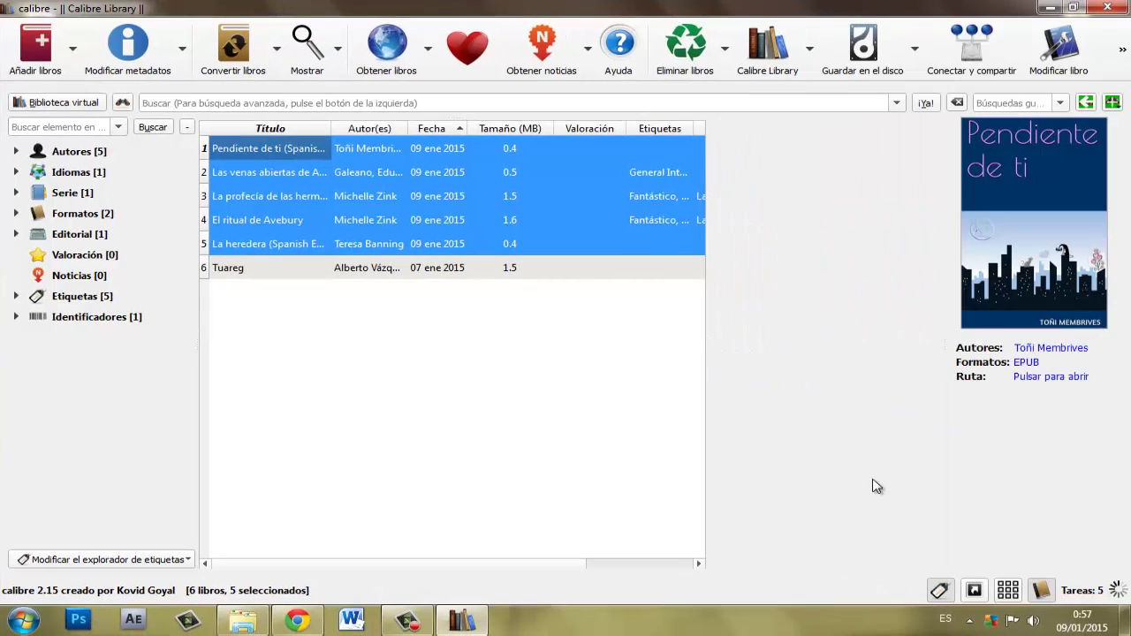
click(1098, 592)
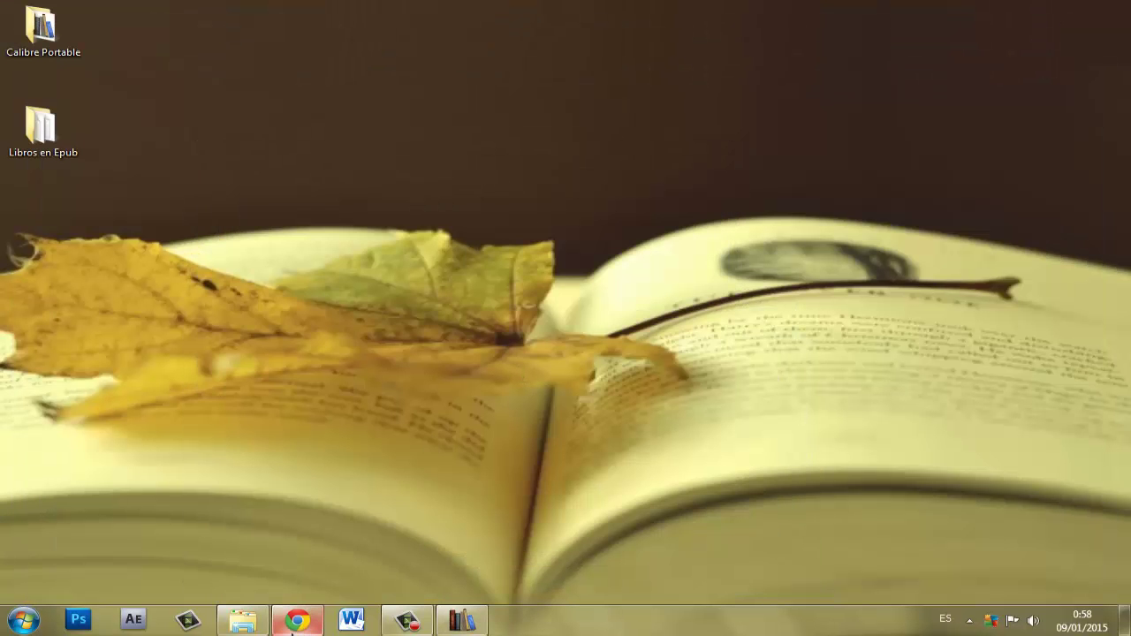
Switch to Chrome, set the online-convert.com ebook converter's language to Español and open its PDF ebook converter
click(292, 622)
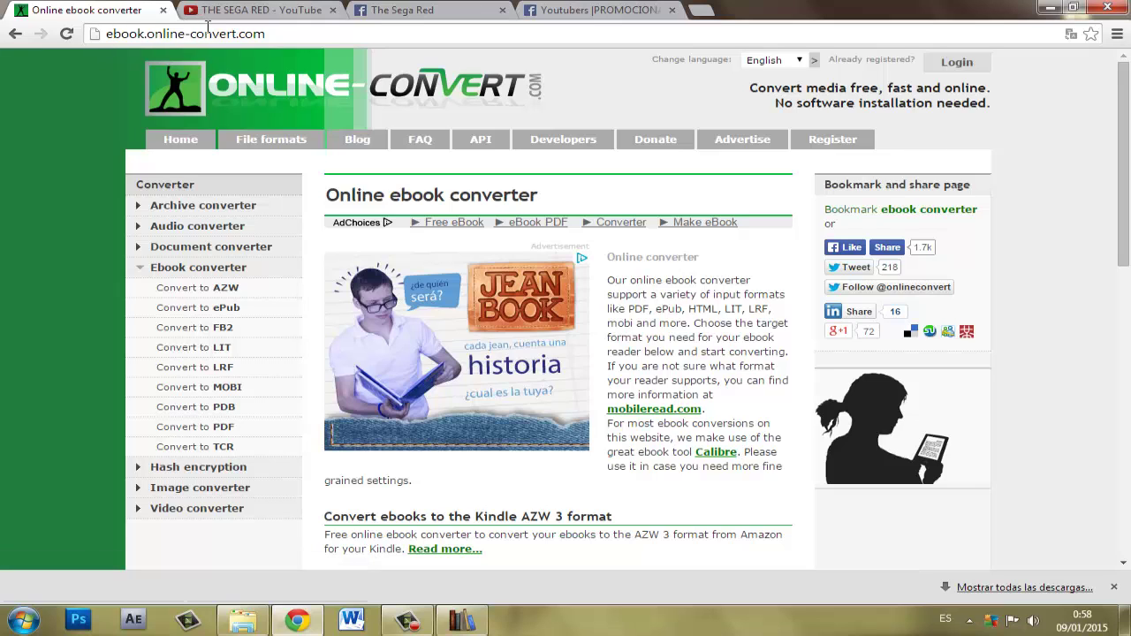
click(800, 62)
click(751, 85)
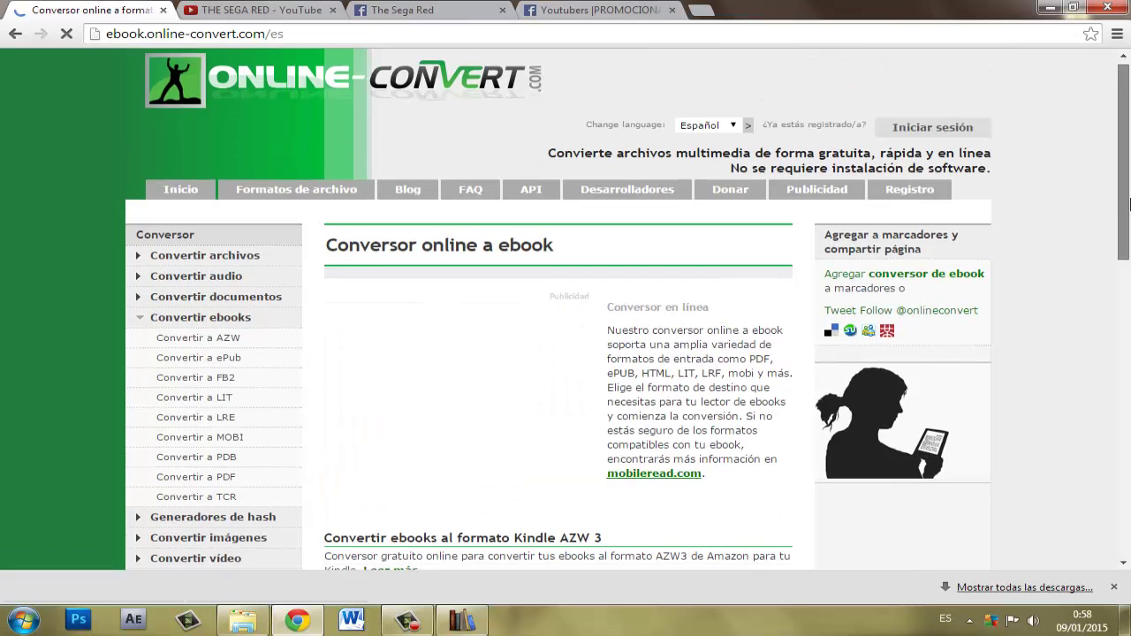
drag(1124, 137, 379, 335)
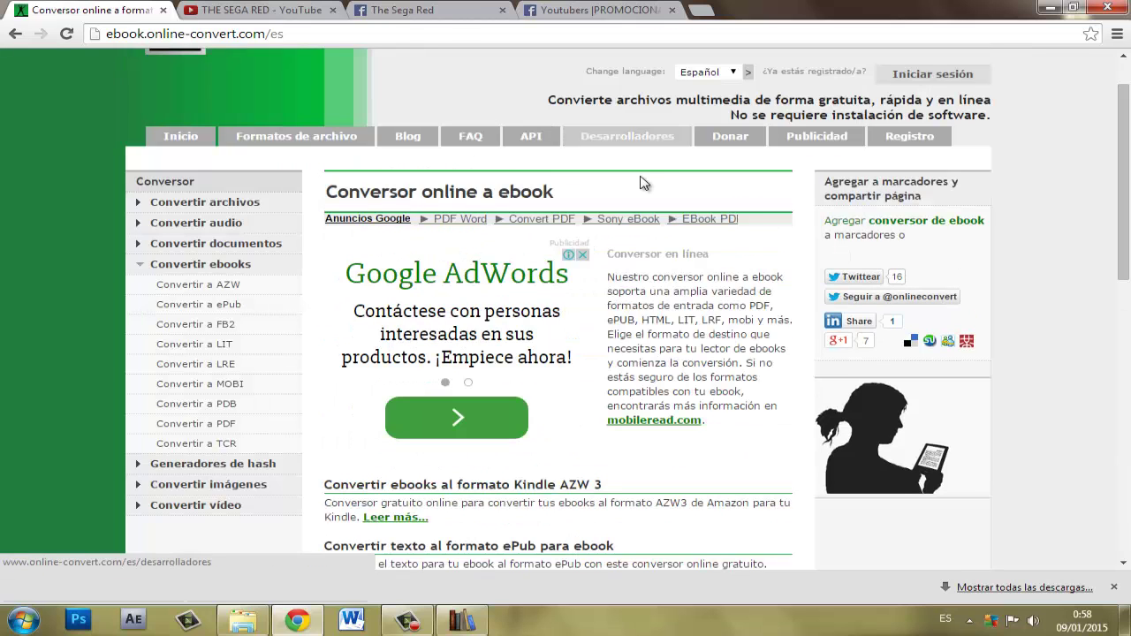
click(182, 426)
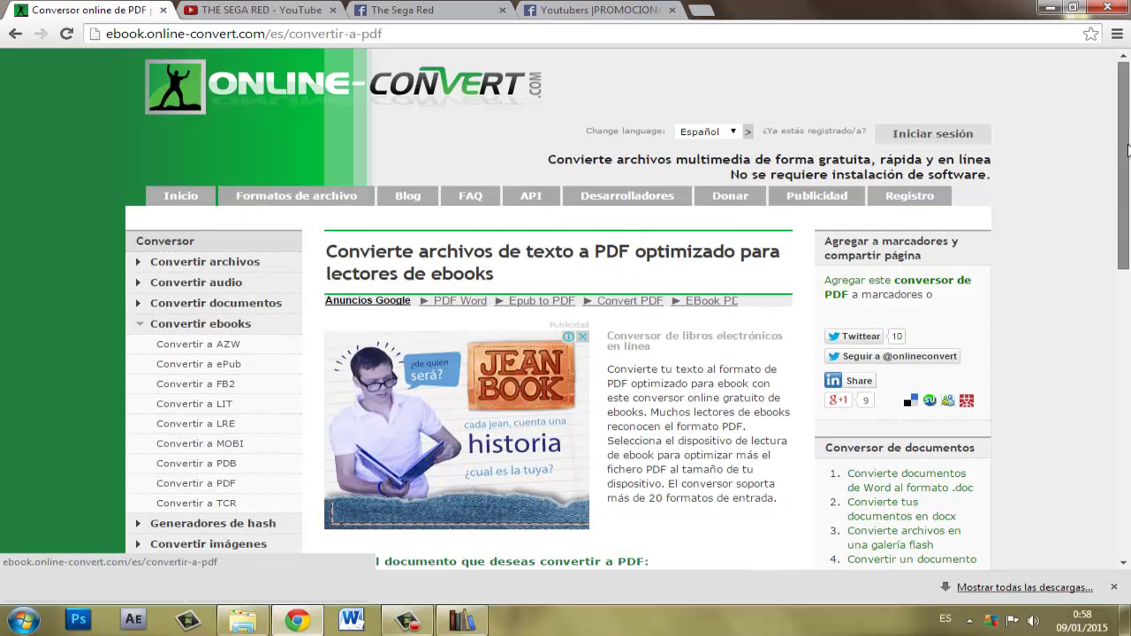
Choose the La heredera EPUB from the desktop folder Libros en Epub as the document to convert to PDF
drag(1129, 125, 1129, 301)
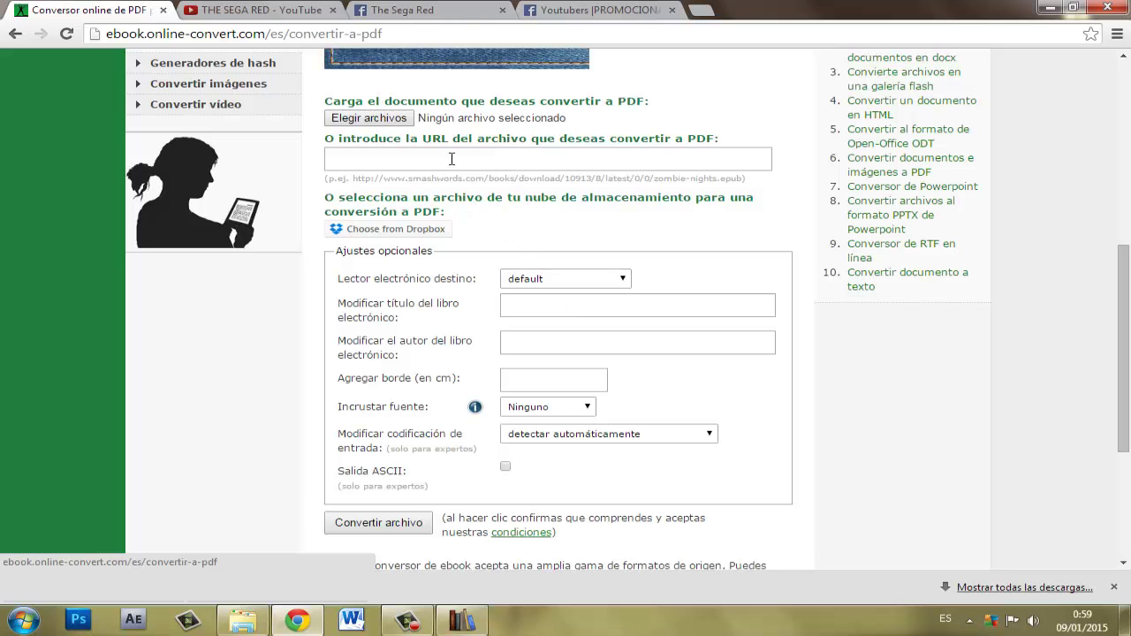
click(362, 120)
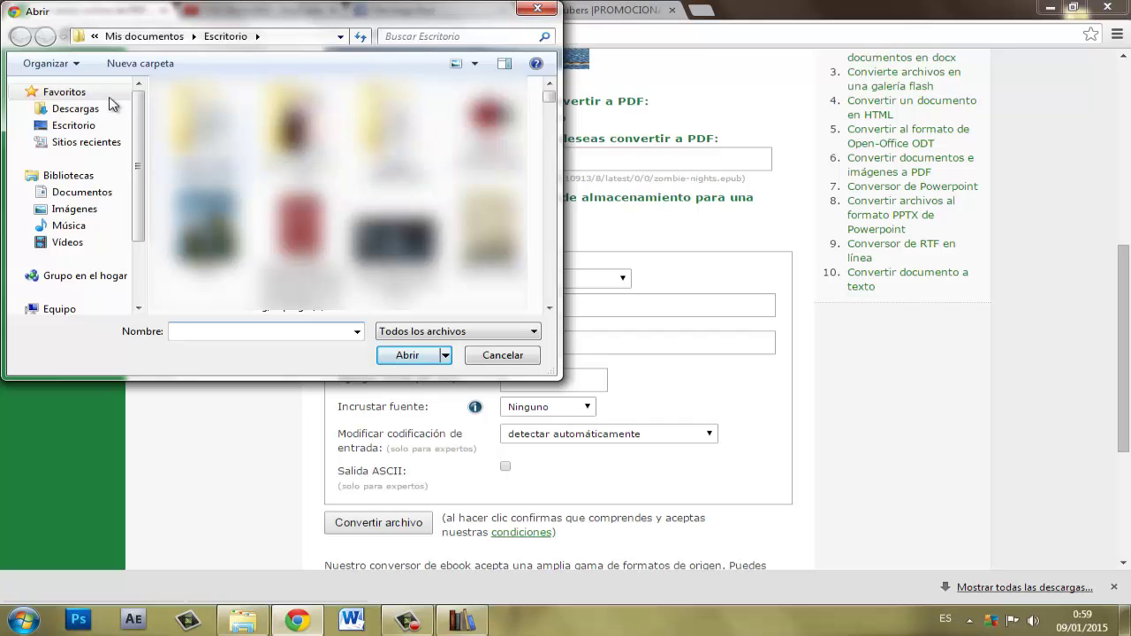
click(76, 131)
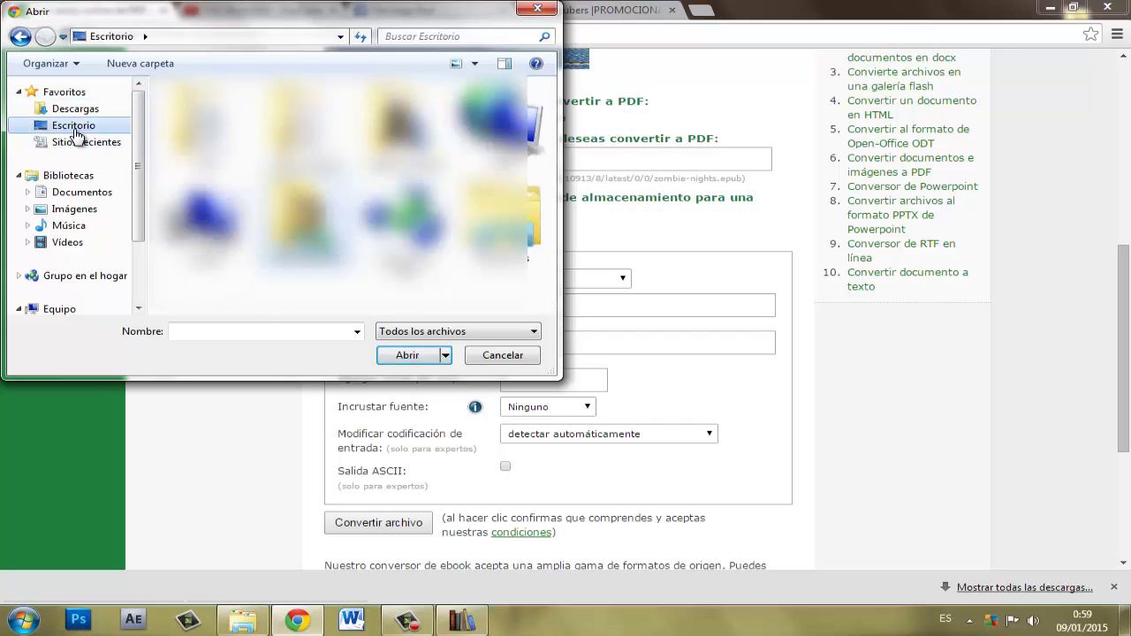
double_click(302, 119)
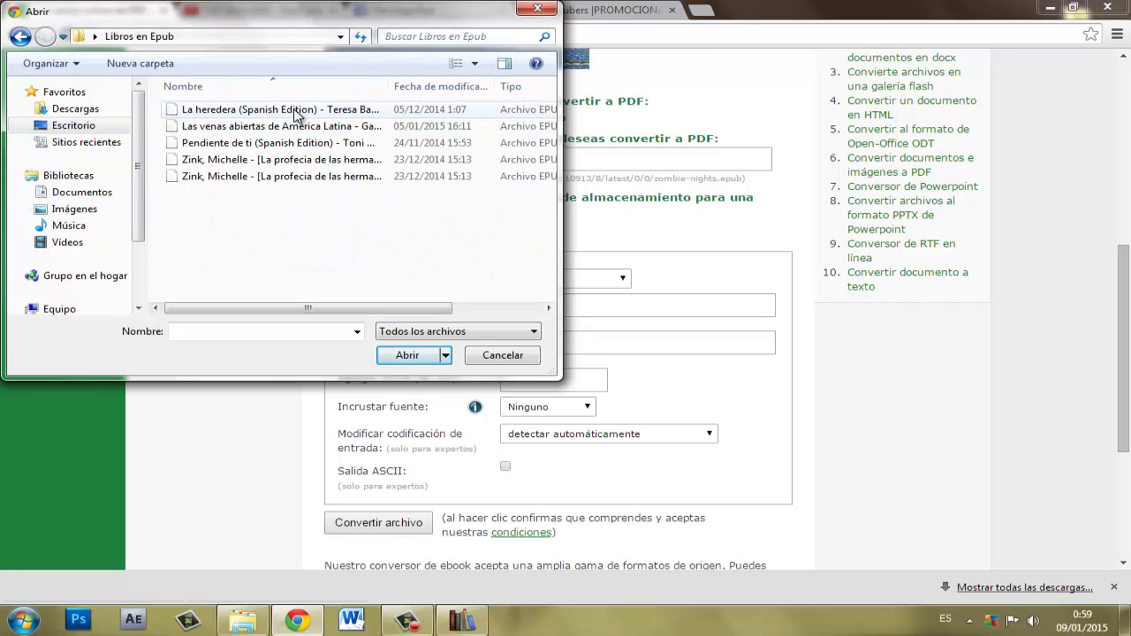
click(348, 115)
double_click(348, 114)
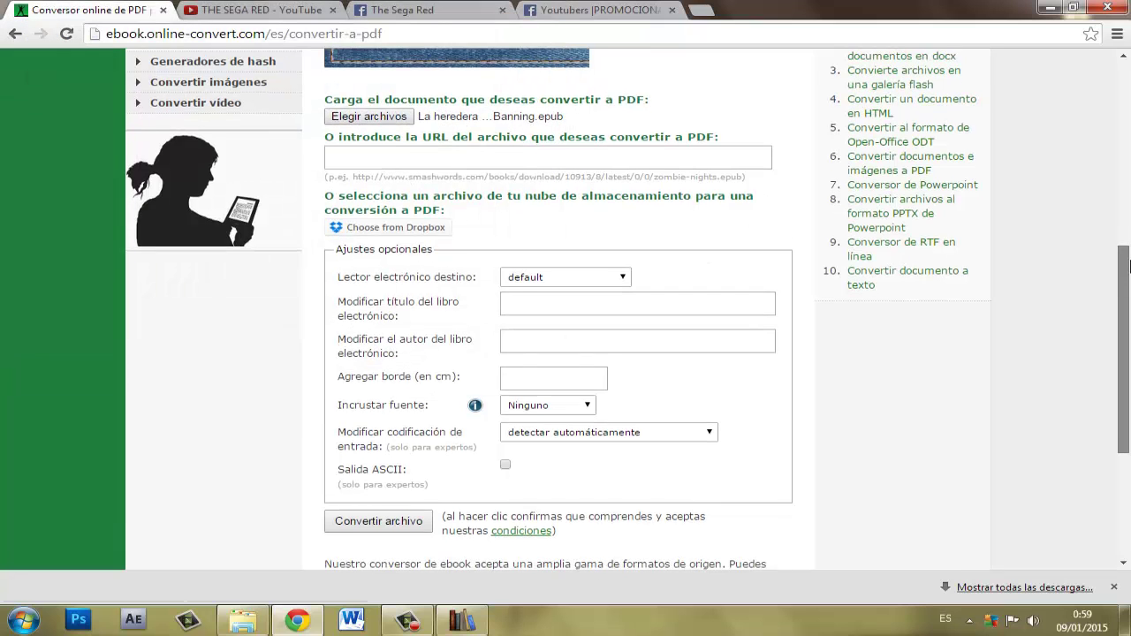
Start the online conversion of the chosen file to PDF with the default optional settings and check the upload progress
scroll(495, 197, up, 1)
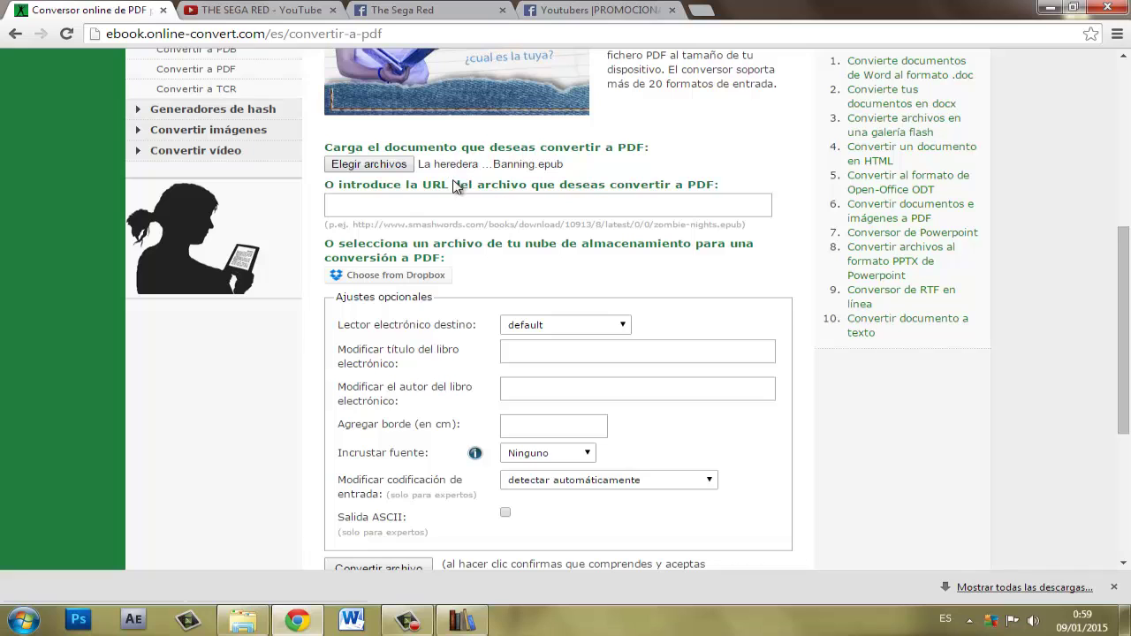
drag(477, 152, 804, 212)
click(1043, 292)
drag(1127, 358, 1128, 435)
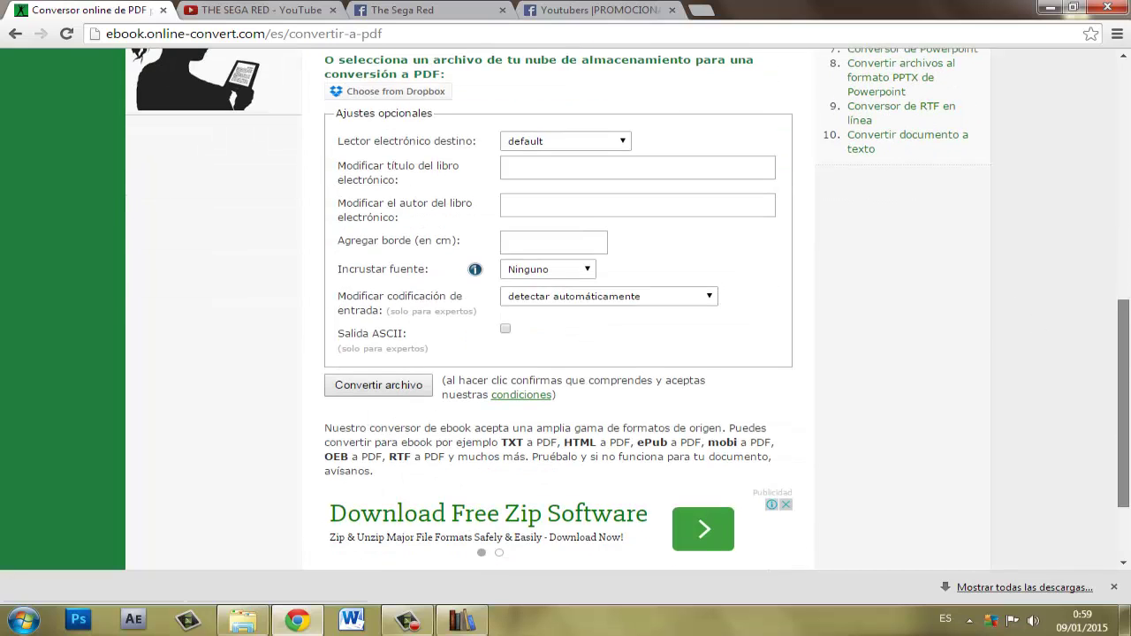
click(395, 389)
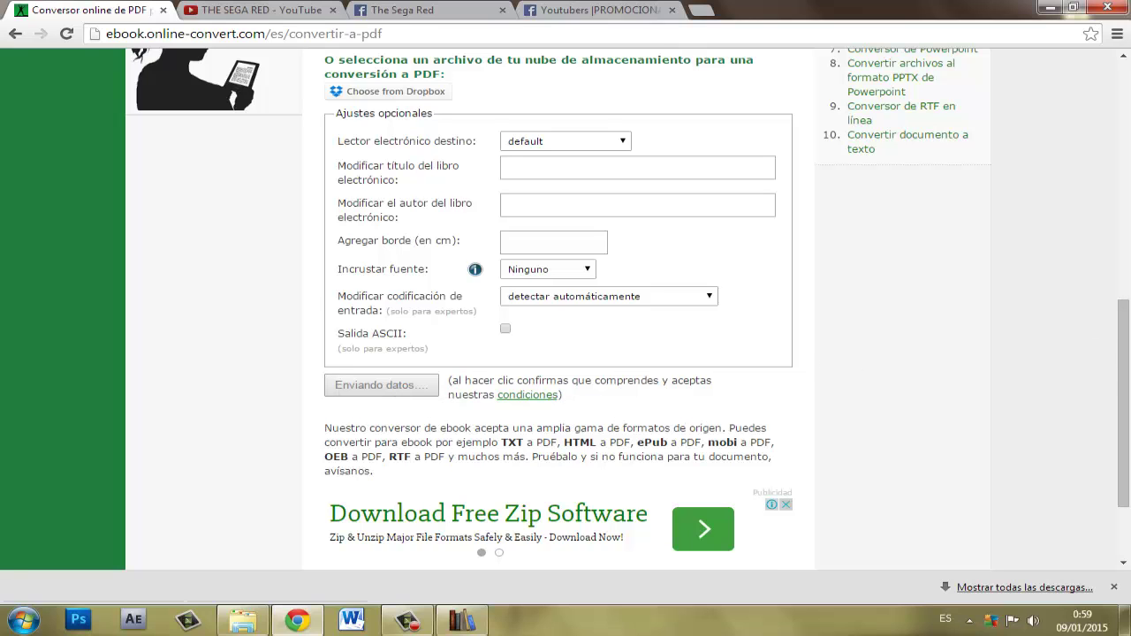
scroll(521, 393, down, 1)
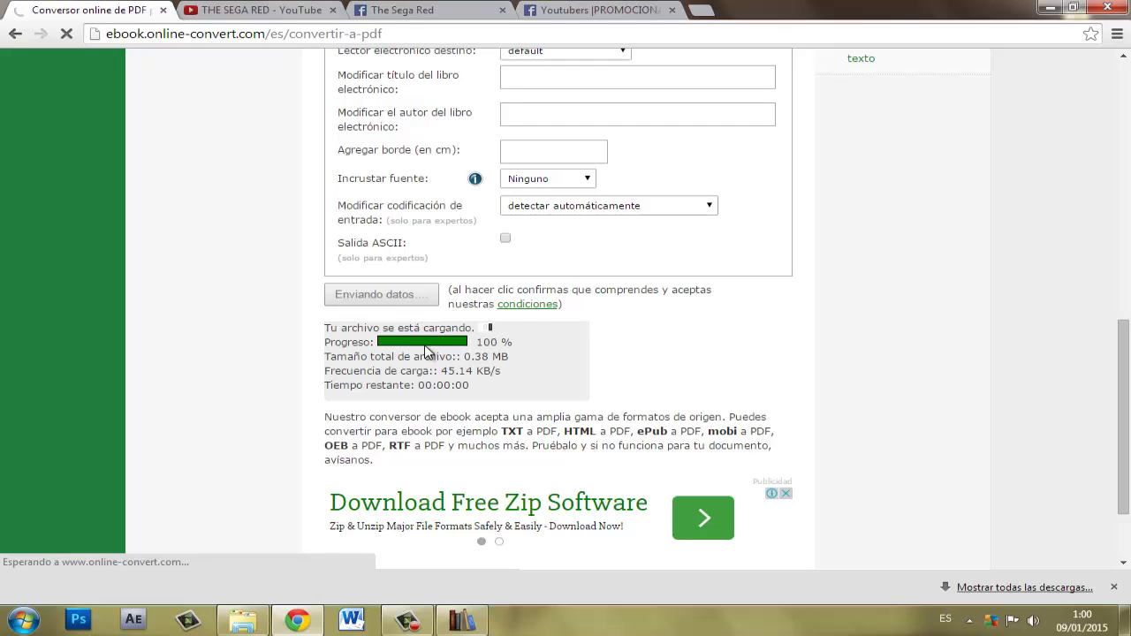
View The Sega Red YouTube channel, its Facebook page and the Youtubers Facebook group while the online conversion runs
click(285, 14)
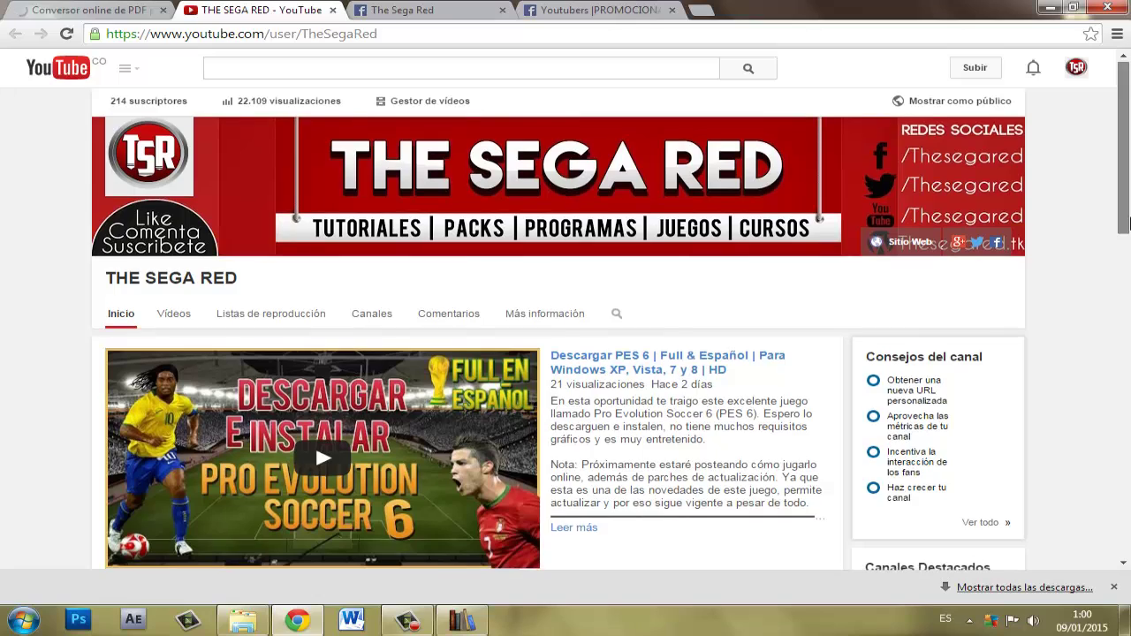
mouse_move(1128, 130)
mouse_down()
mouse_move(1128, 384)
mouse_move(1122, 133)
mouse_up()
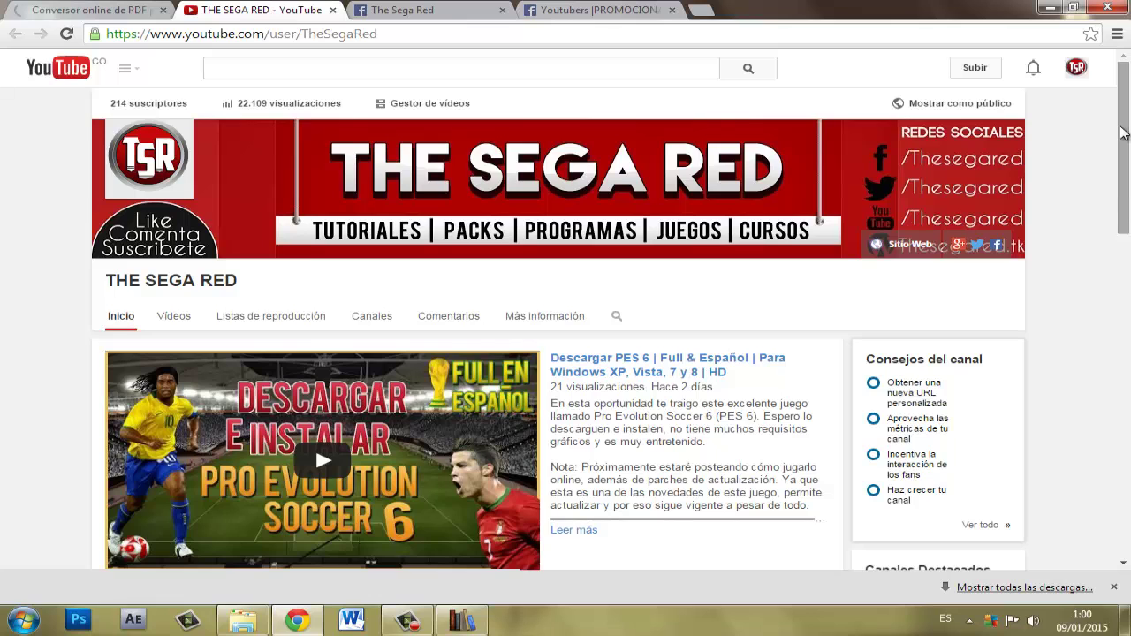
click(394, 8)
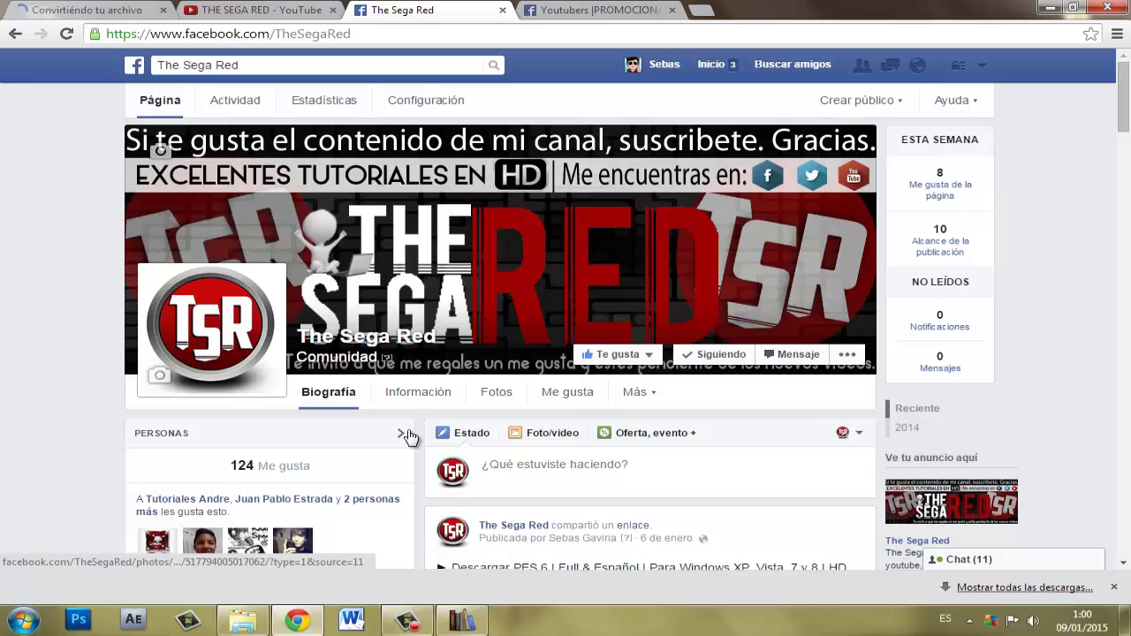
click(587, 10)
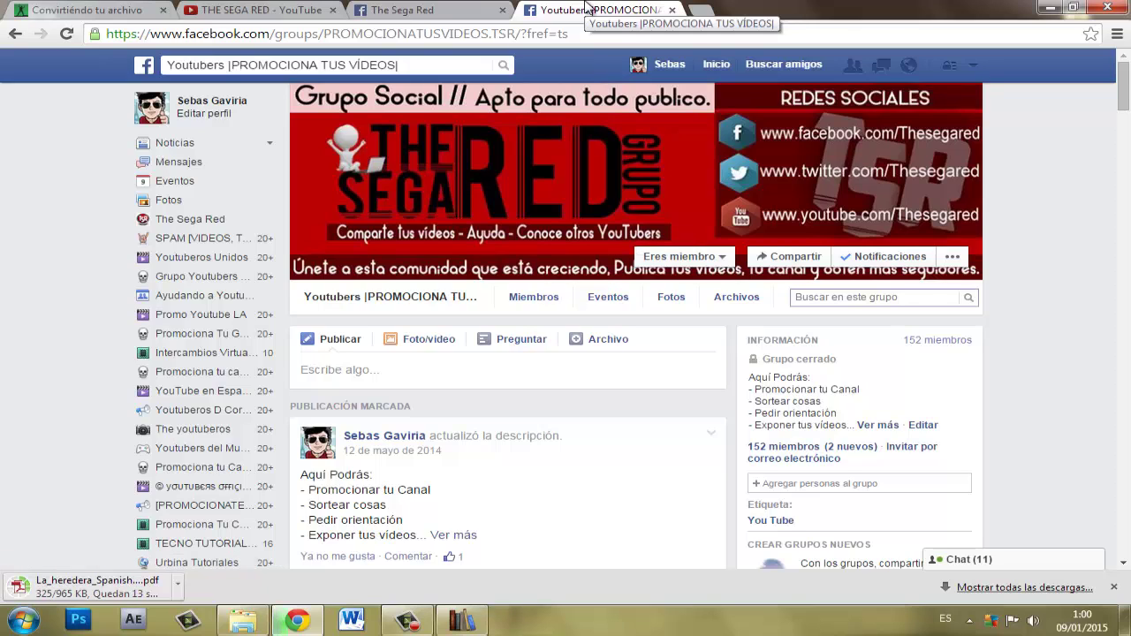
Place the downloaded La heredera PDF on the desktop near the Calibre Portable folder and check its pages in Adobe Reader
click(97, 9)
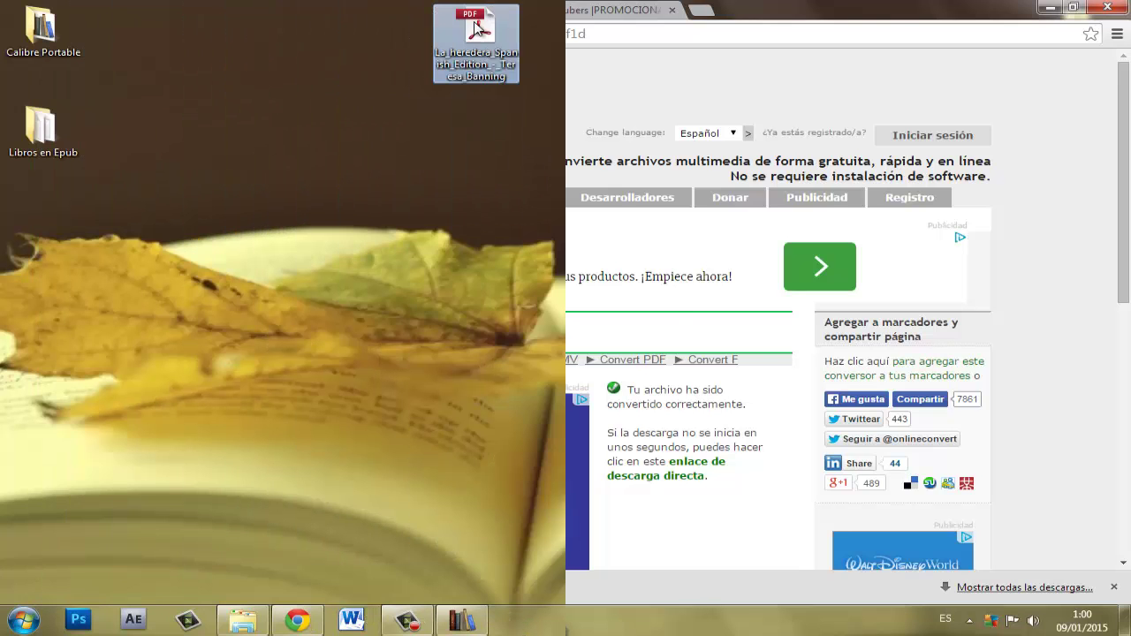
drag(474, 27, 218, 32)
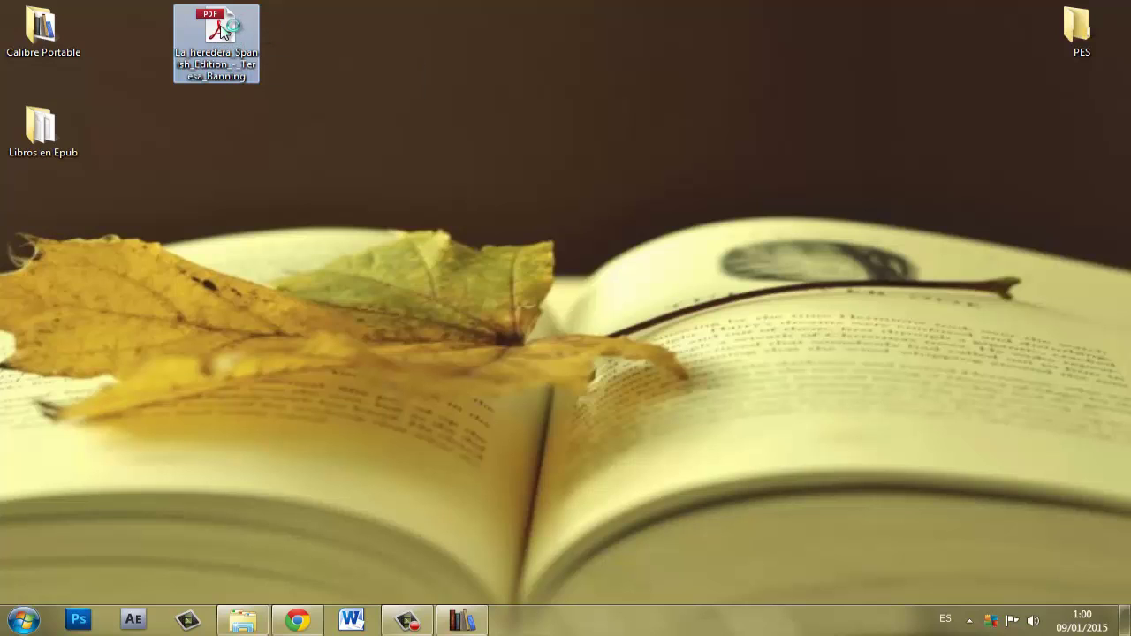
double_click(224, 32)
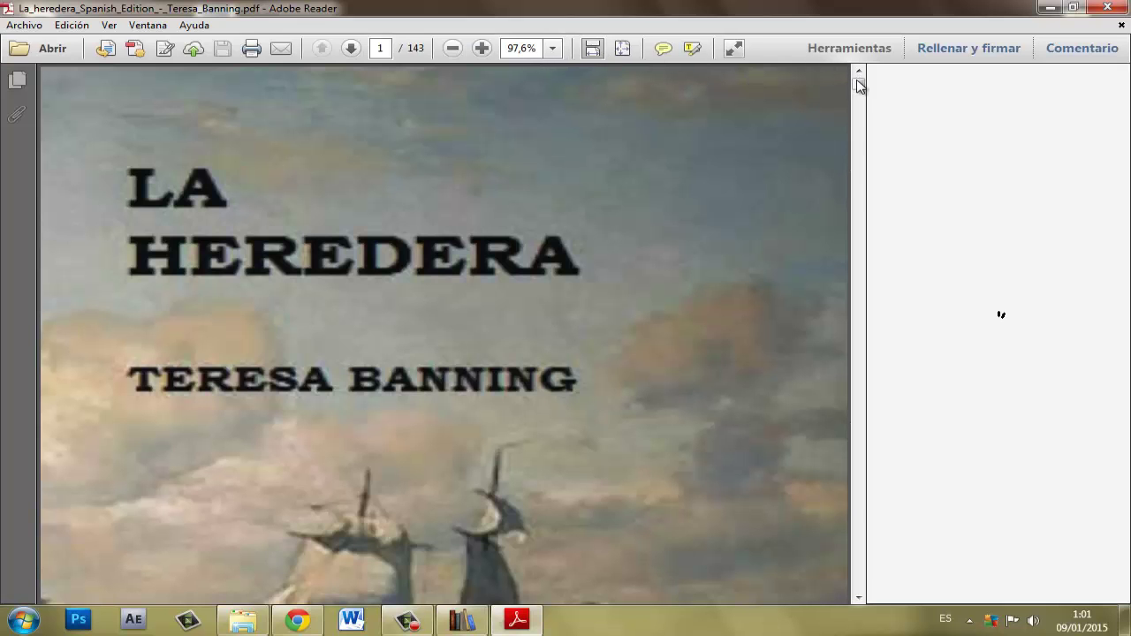
click(860, 125)
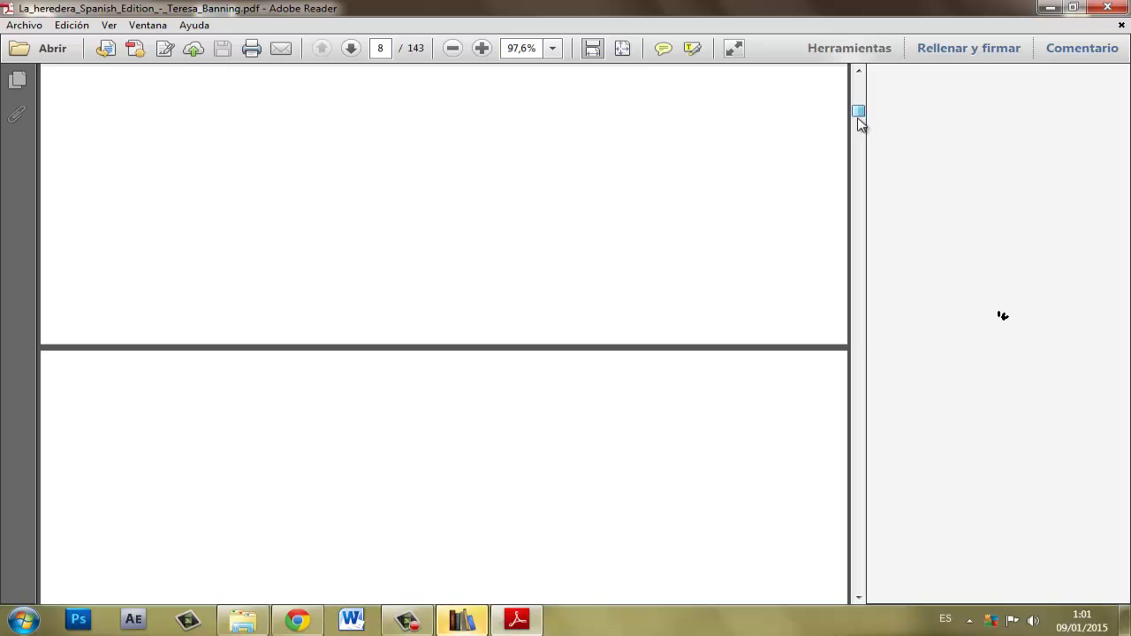
click(861, 125)
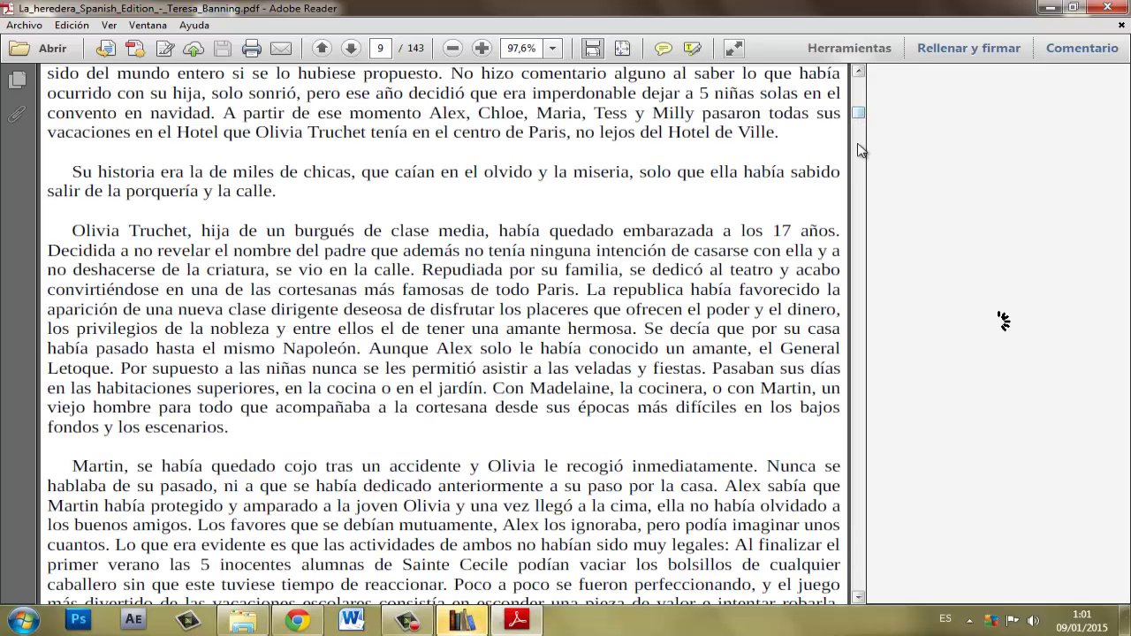
click(859, 150)
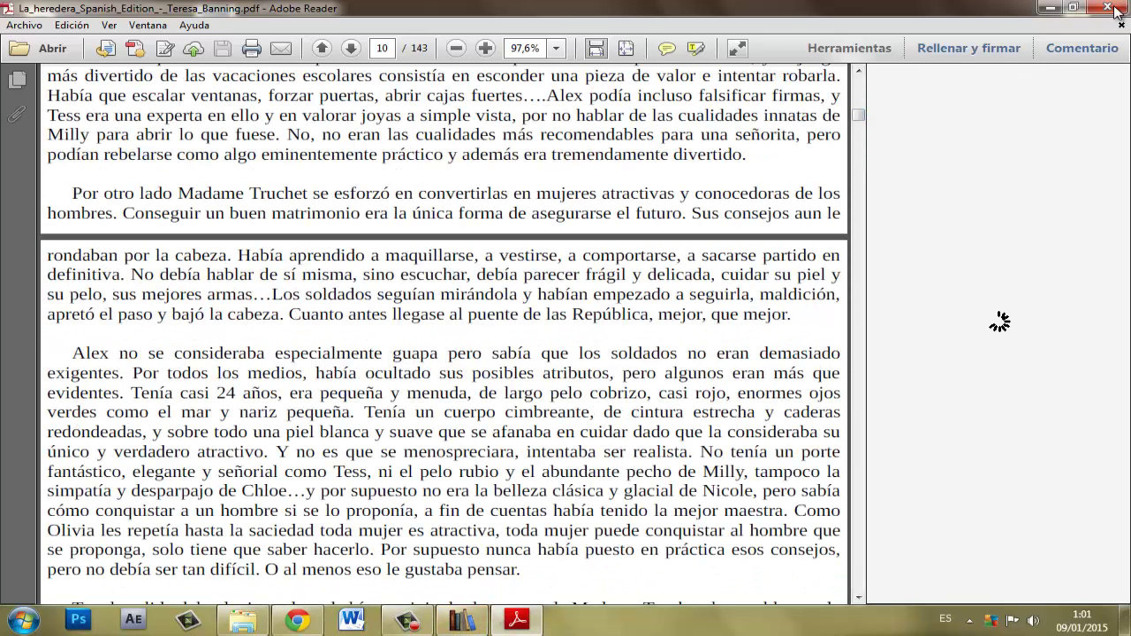
click(1113, 8)
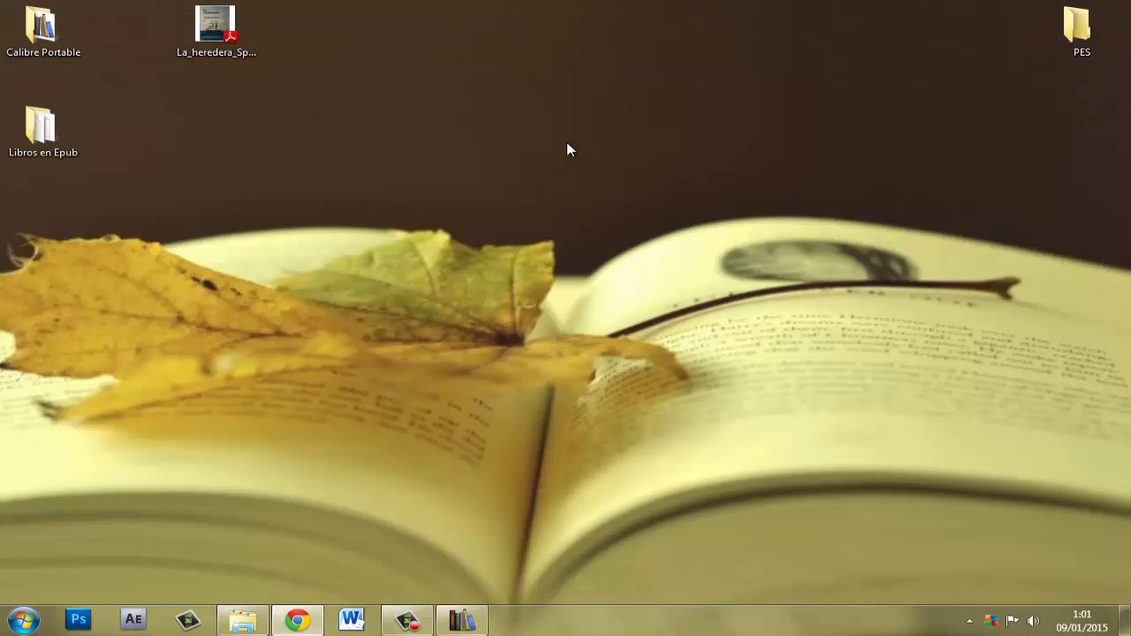
Switch to calibre to check the bulk conversion jobs, and close the job list and the program
click(462, 619)
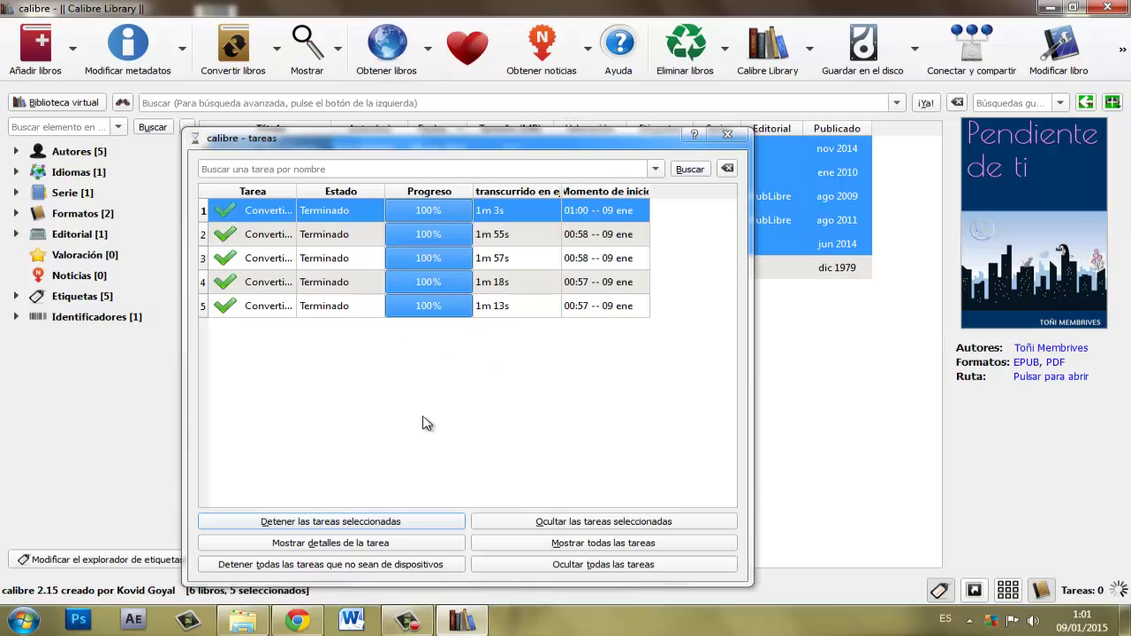
click(739, 140)
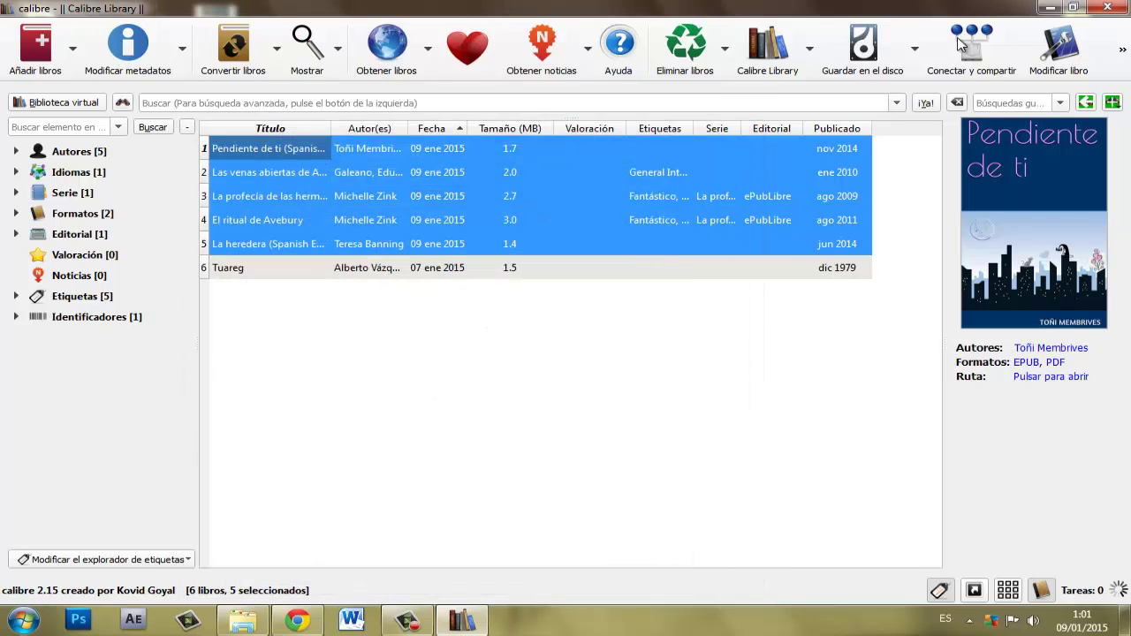
click(1111, 8)
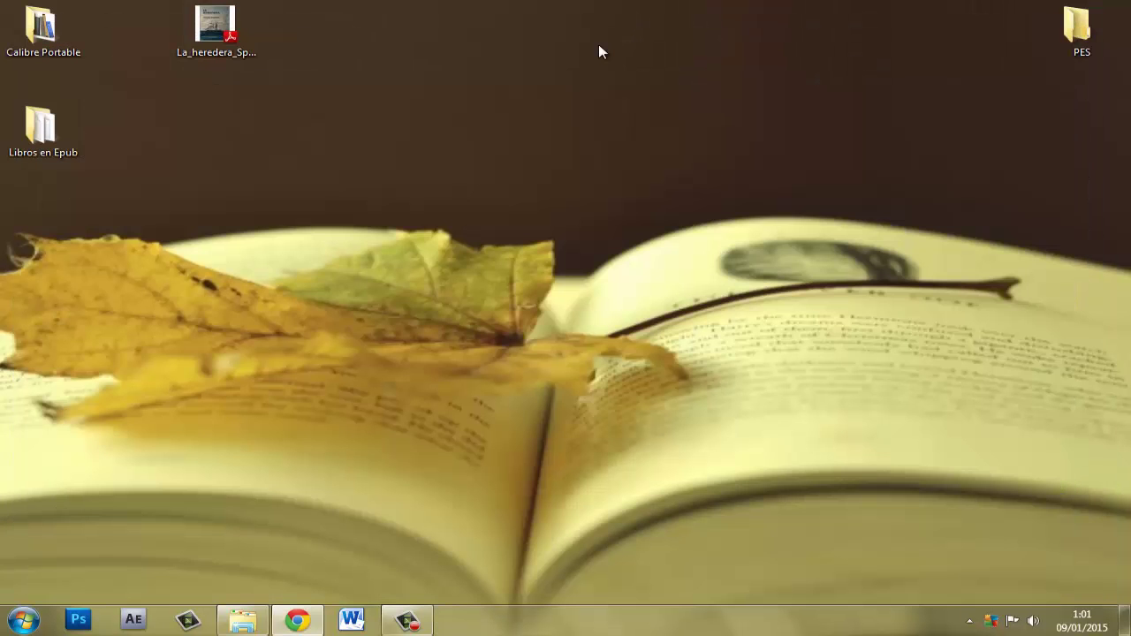
Open the Las venas abiertas de America Latina book folder under Galeano, Eduardo in Calibre Portable's Calibre Library
double_click(38, 51)
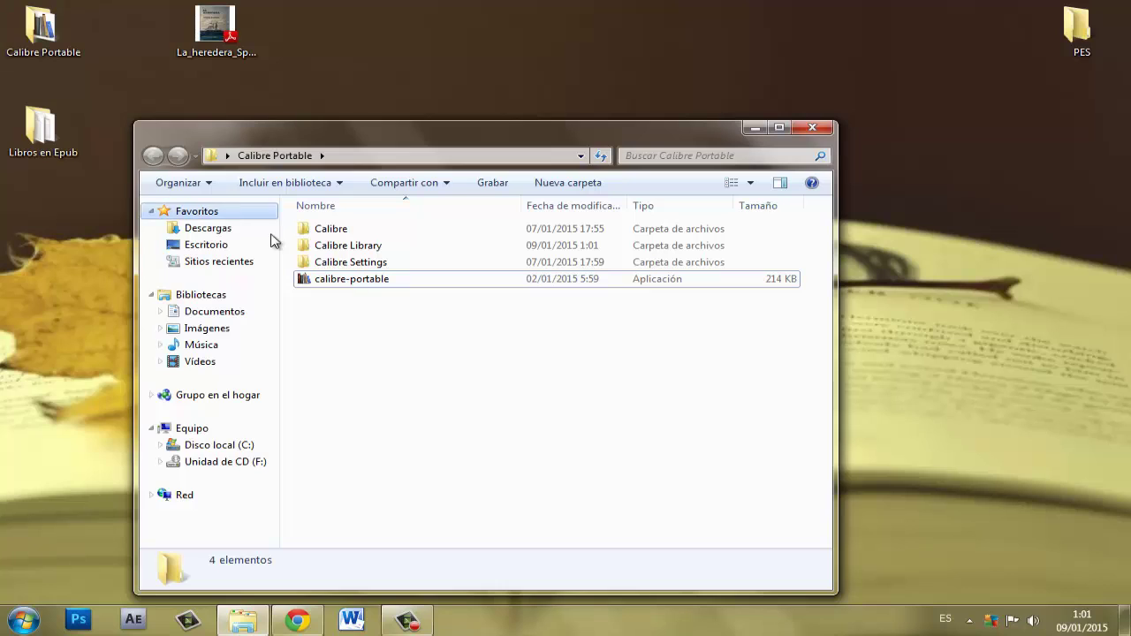
double_click(347, 249)
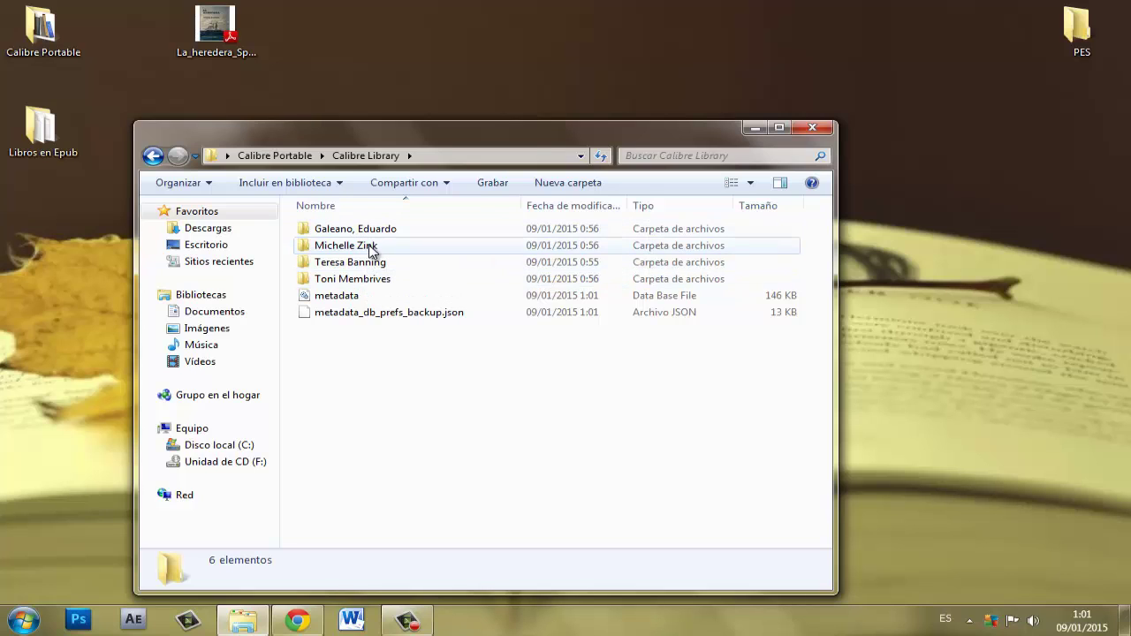
double_click(365, 232)
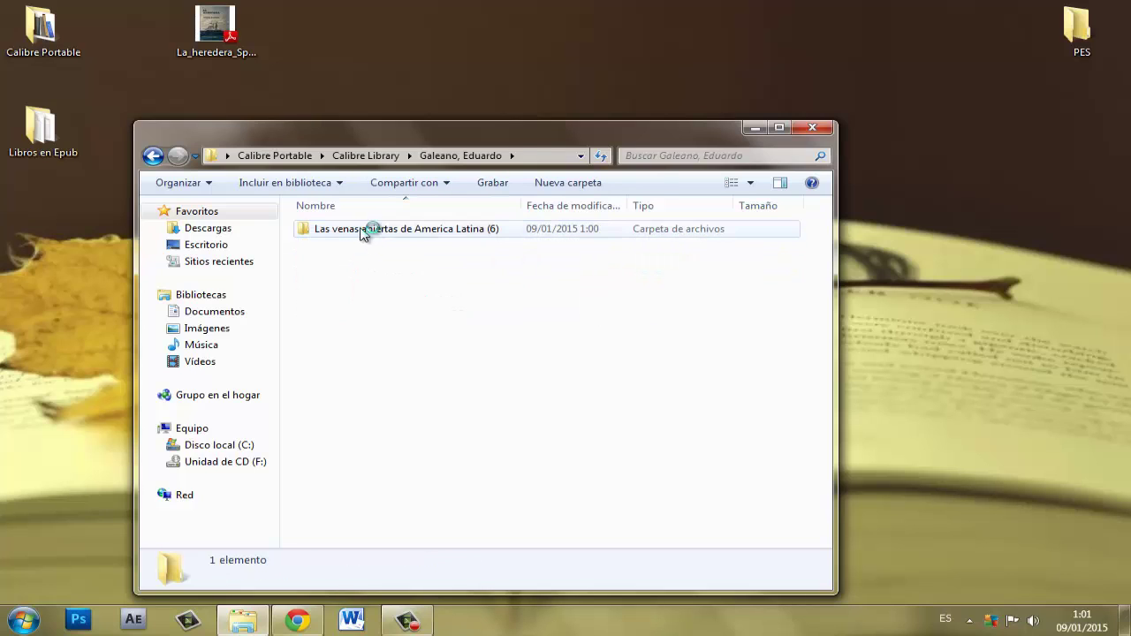
double_click(362, 232)
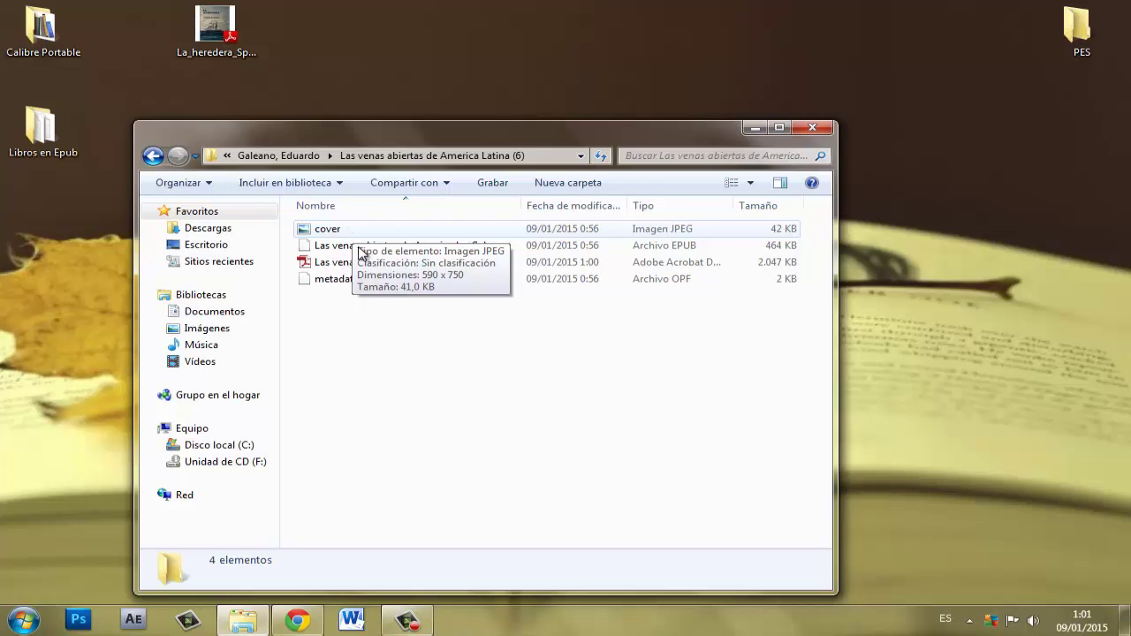
Examine the first pages of the converted Las venas abiertas PDF in Adobe Reader, and close it and its folder
double_click(420, 265)
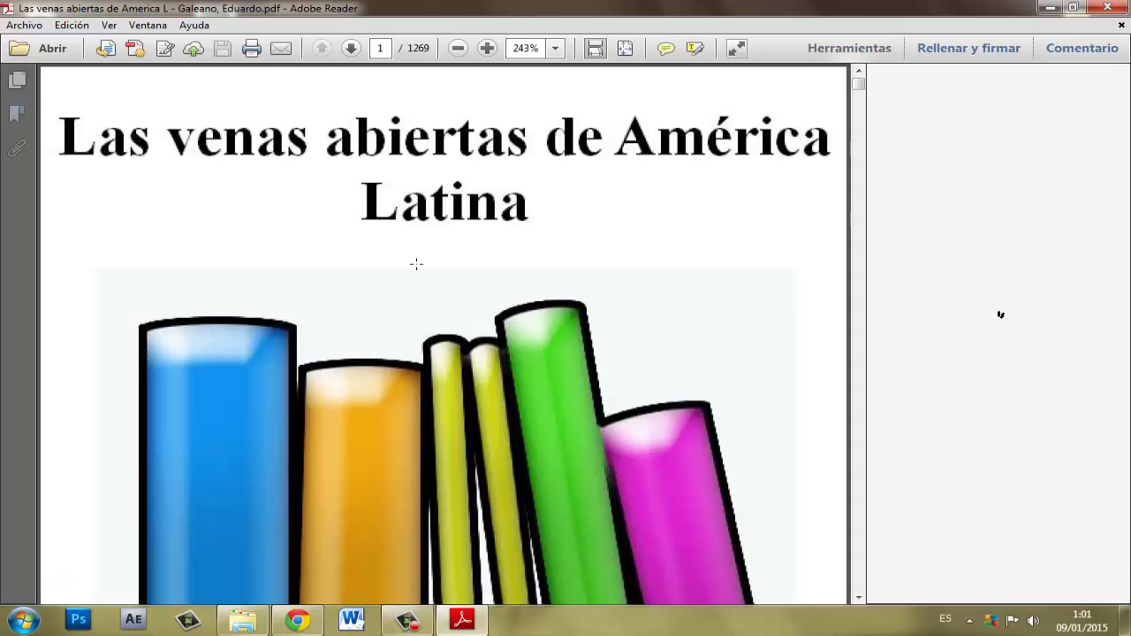
click(351, 49)
click(351, 49)
click(350, 49)
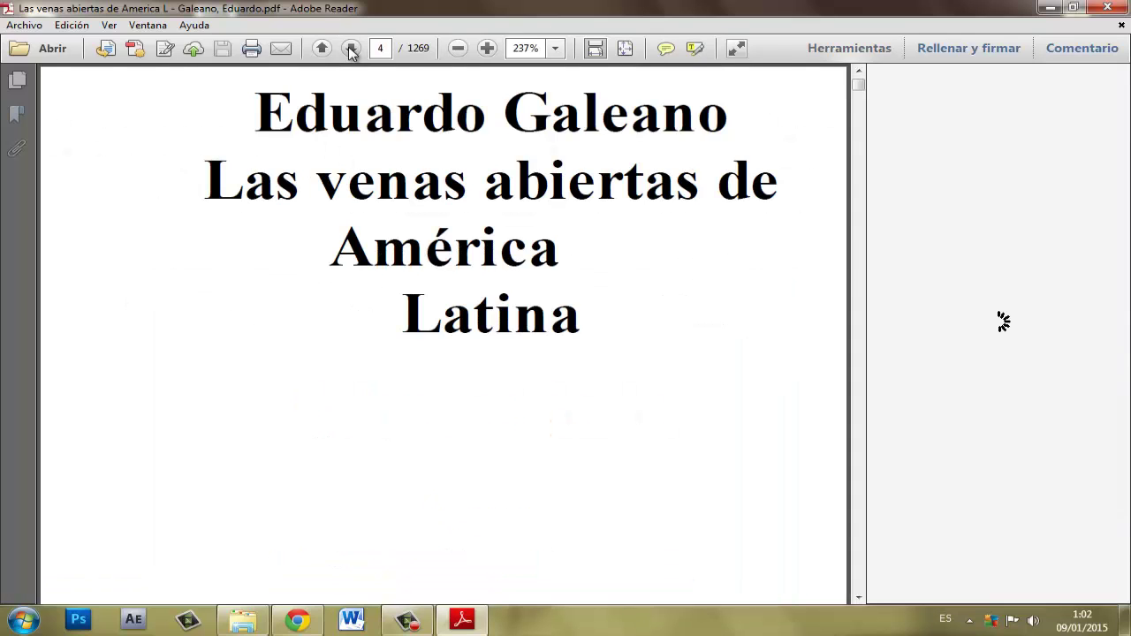
click(351, 49)
click(351, 49)
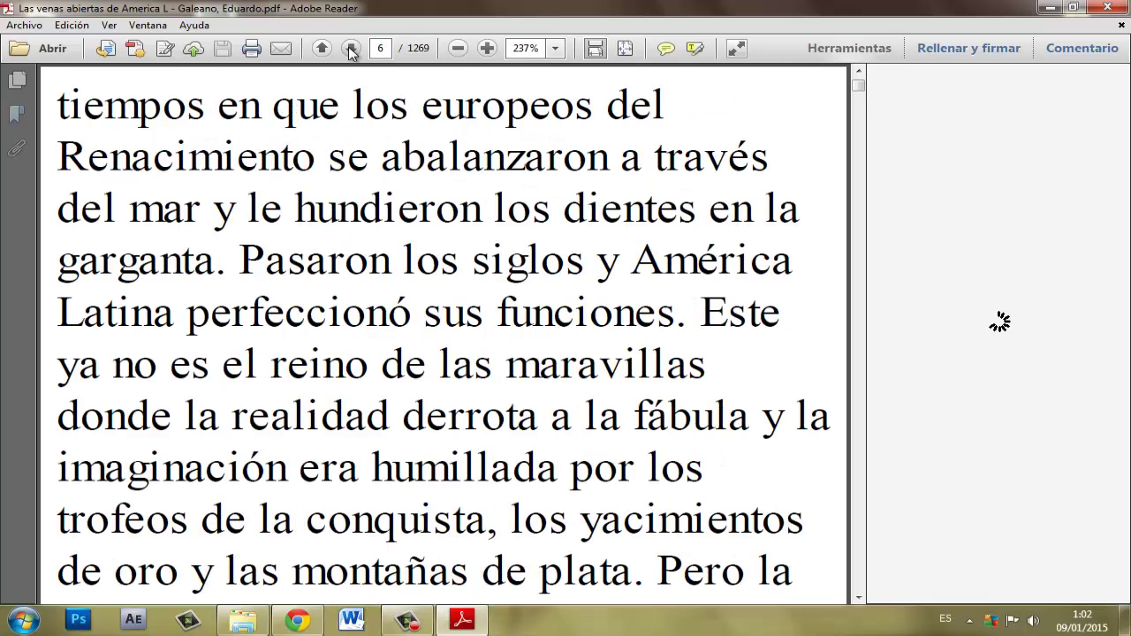
click(351, 50)
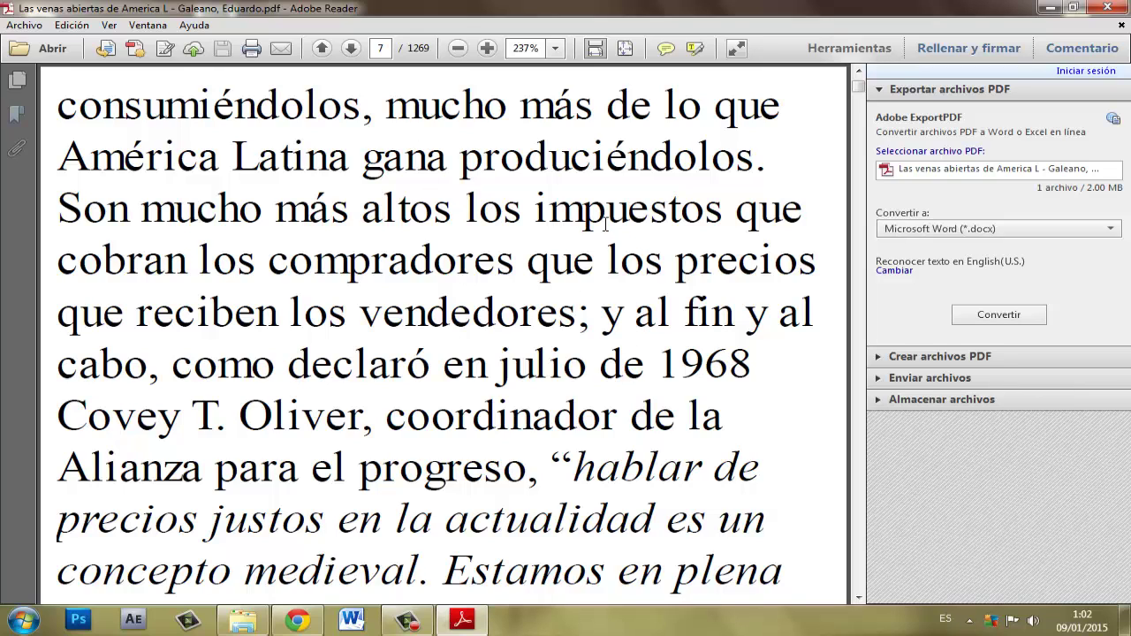
click(859, 598)
drag(859, 599, 862, 602)
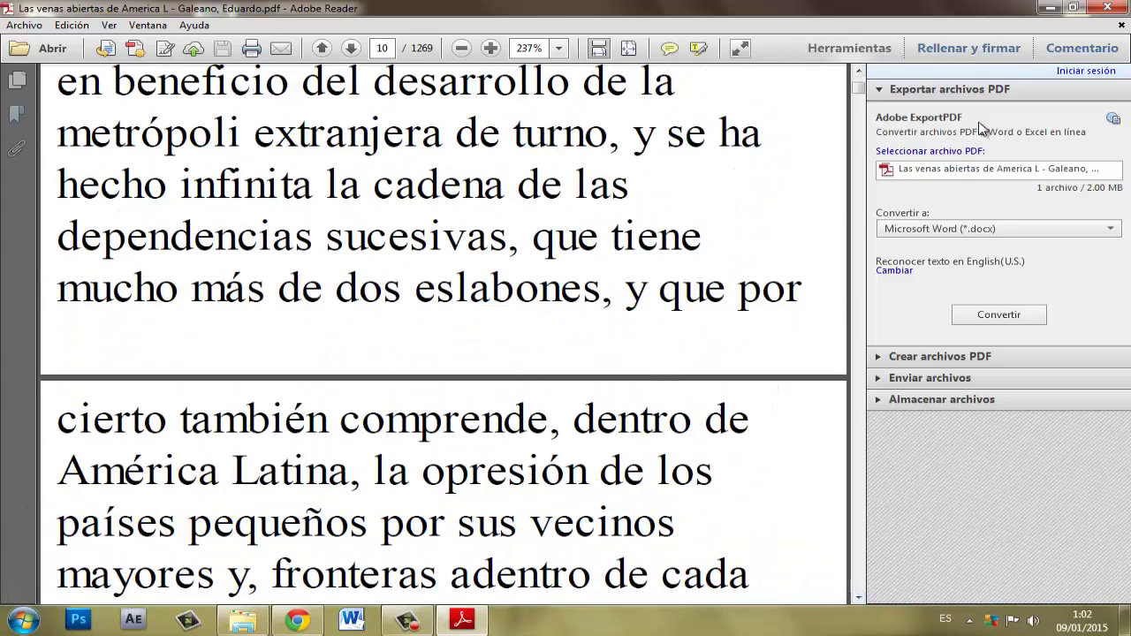
click(1112, 9)
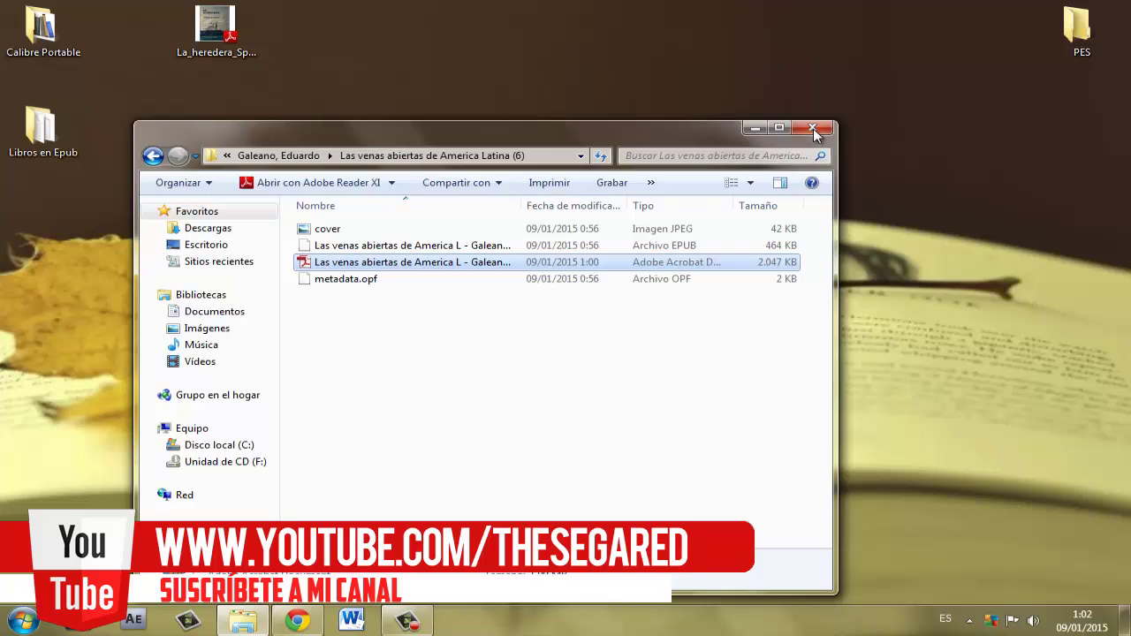
click(813, 129)
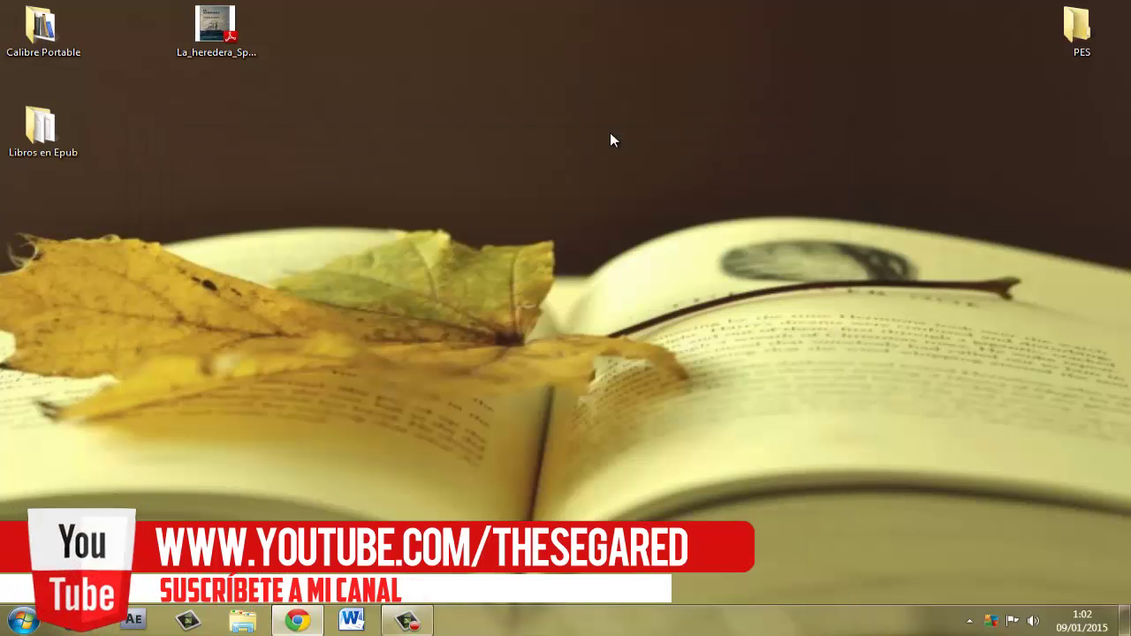